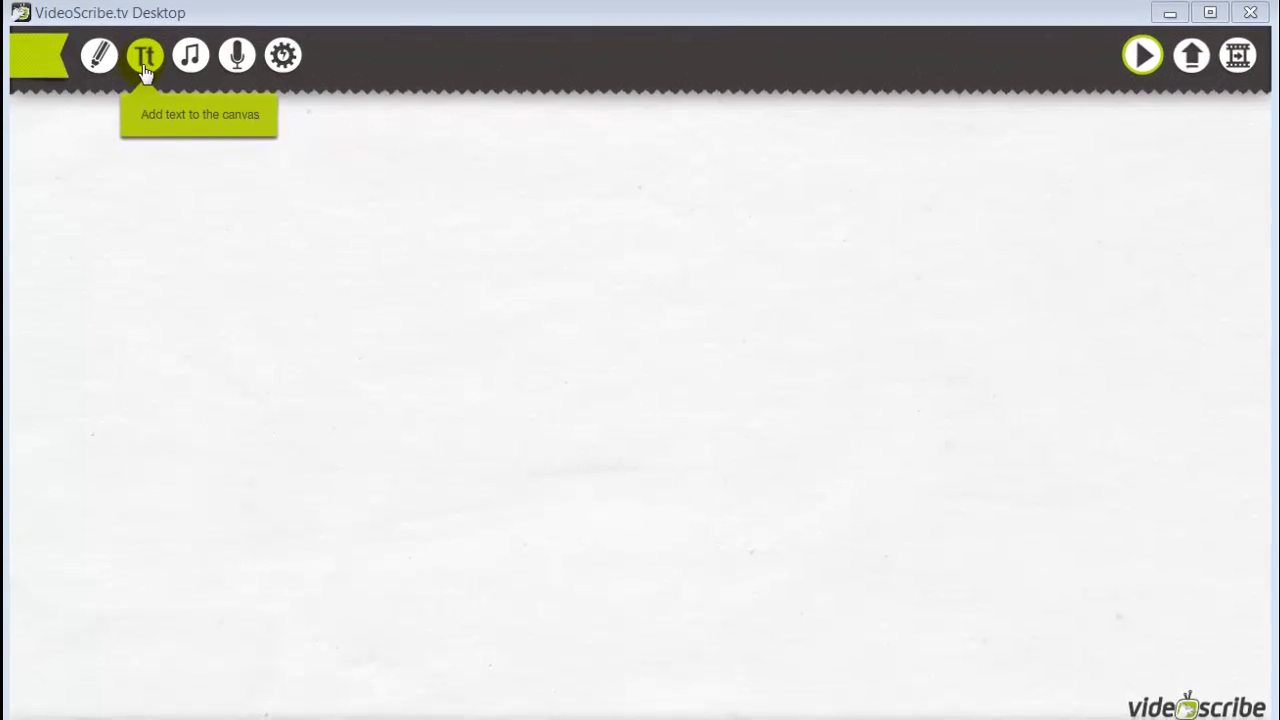
- Add the text "Welcome to the BIB Podcast!" to the canvas
{"action": "left_click", "coordinate": [146, 74]}
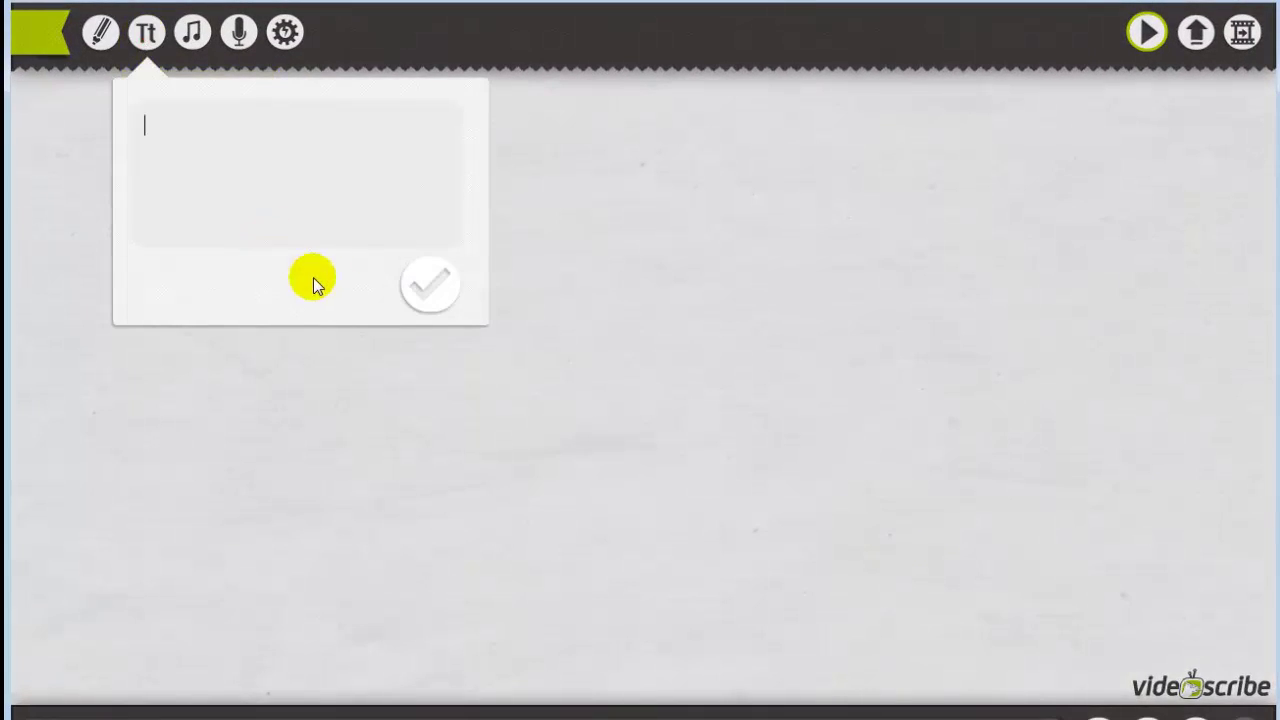
{"action": "left_click", "coordinate": [229, 149]}
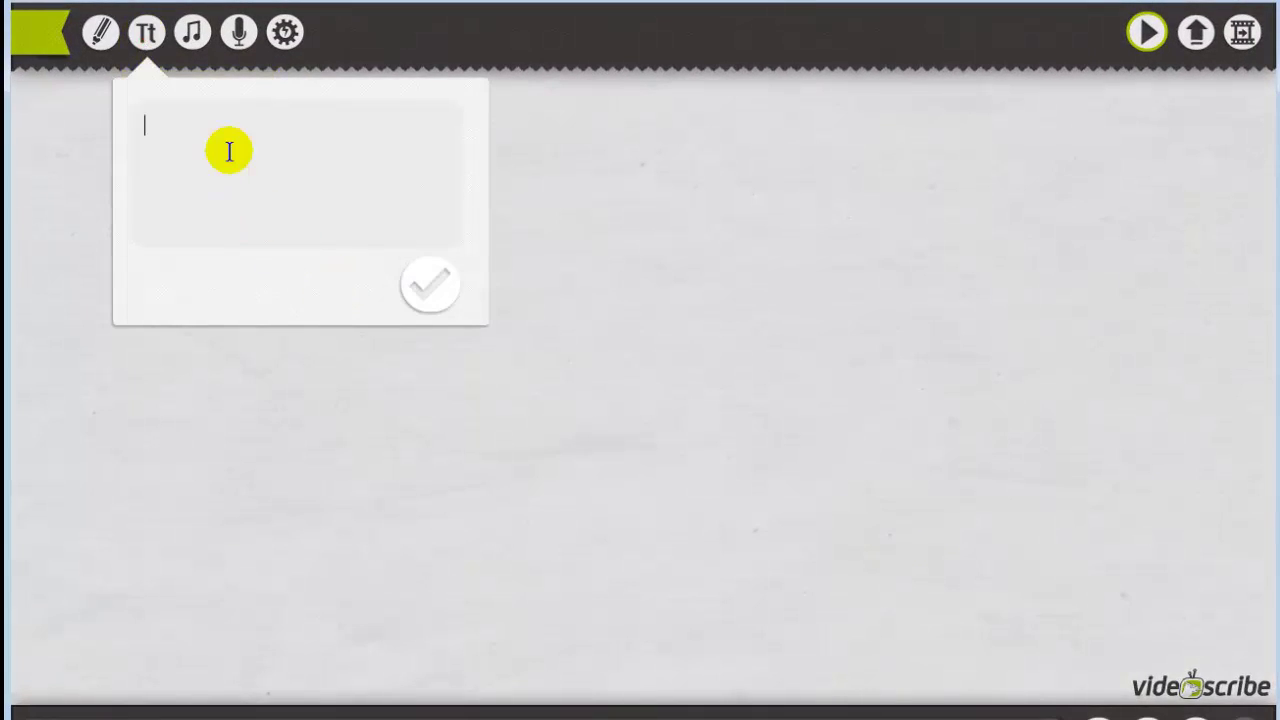
{"action": "type", "text": "Welocme"}
{"action": "key", "text": "BackSpace"}
{"action": "key", "text": "BackSpace"}
{"action": "key", "text": "BackSpace"}
{"action": "key", "text": "BackSpace"}
{"action": "type", "text": "come to"}
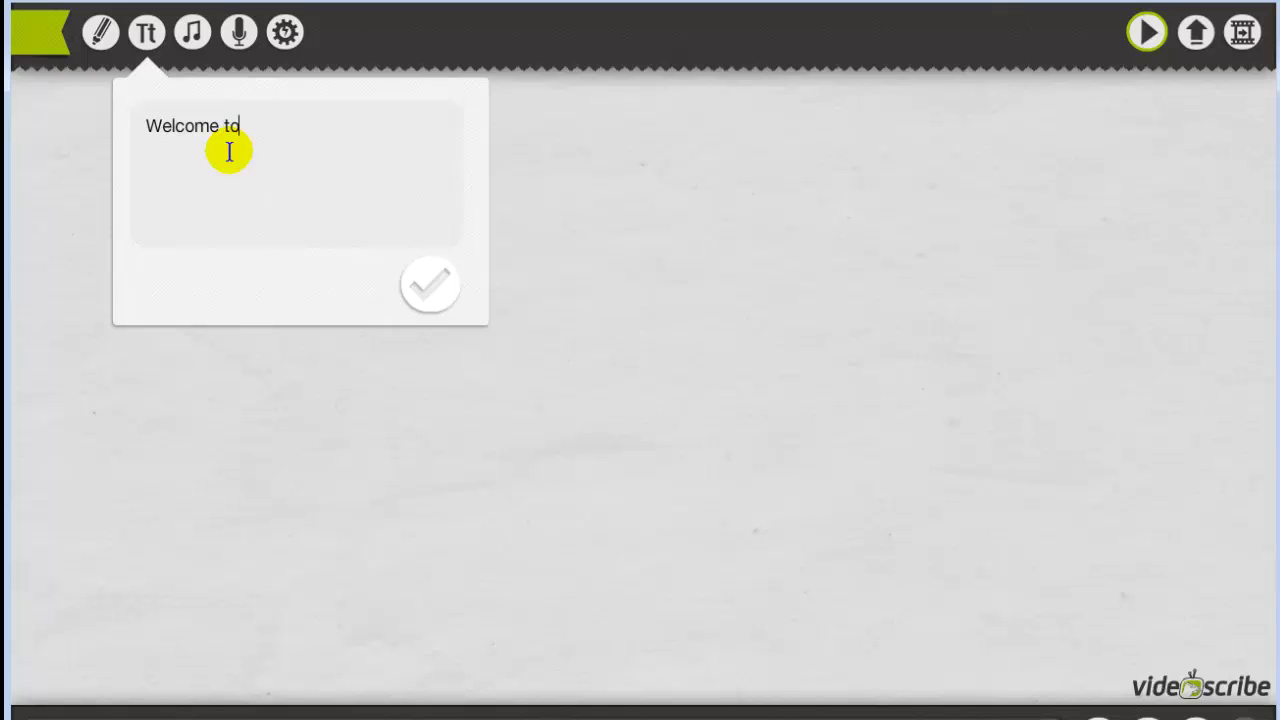
{"action": "type", "text": " the BlB Podcast!"}
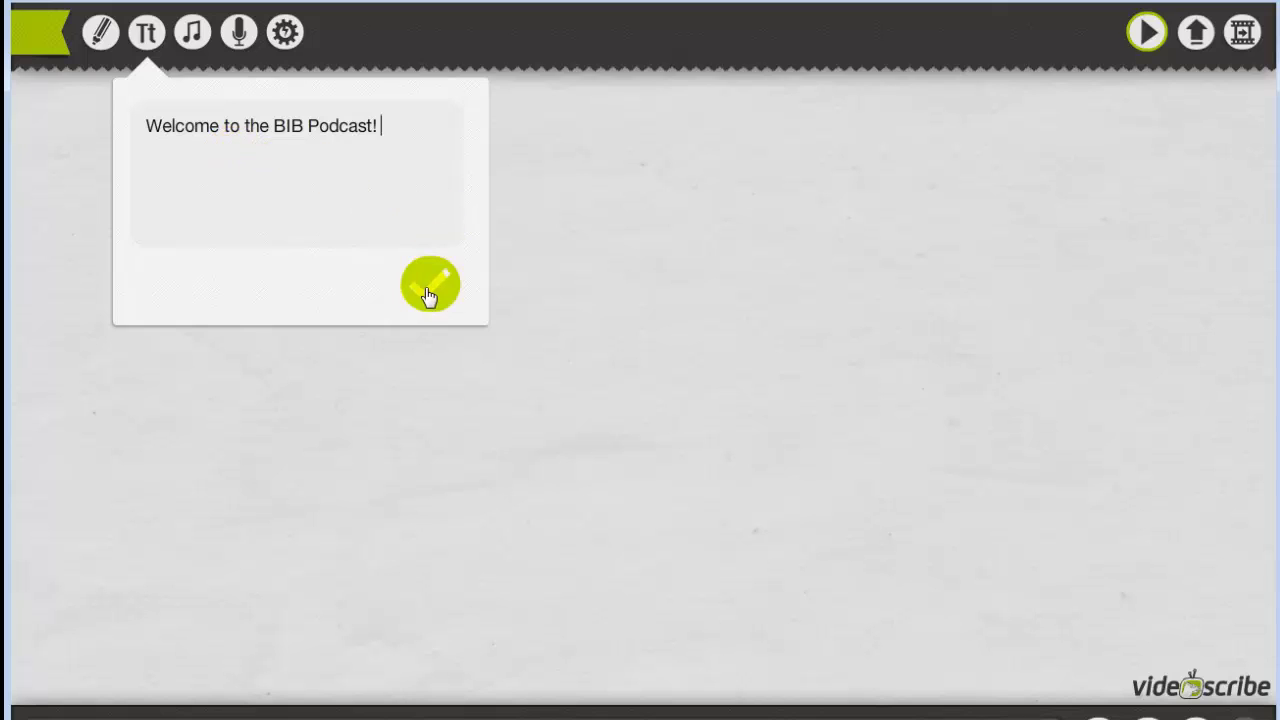
{"action": "left_click", "coordinate": [428, 288]}
- Move the welcome text to the upper part of the canvas and enlarge it slightly
{"action": "left_click_drag", "start_coordinate": [591, 380], "coordinate": [586, 193]}
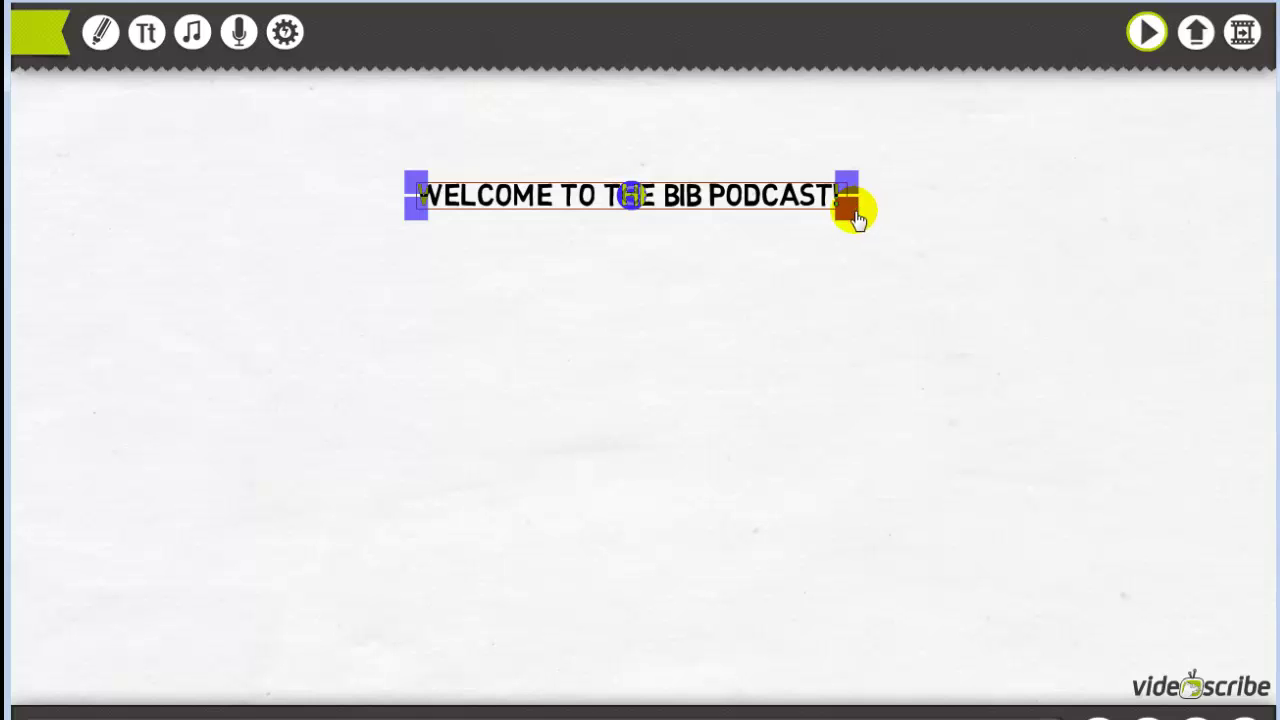
{"action": "mouse_move", "coordinate": [418, 216]}
{"action": "left_mouse_down"}
{"action": "mouse_move", "coordinate": [397, 231]}
{"action": "mouse_move", "coordinate": [450, 215]}
{"action": "mouse_move", "coordinate": [429, 214]}
{"action": "mouse_move", "coordinate": [440, 224]}
{"action": "left_mouse_up"}
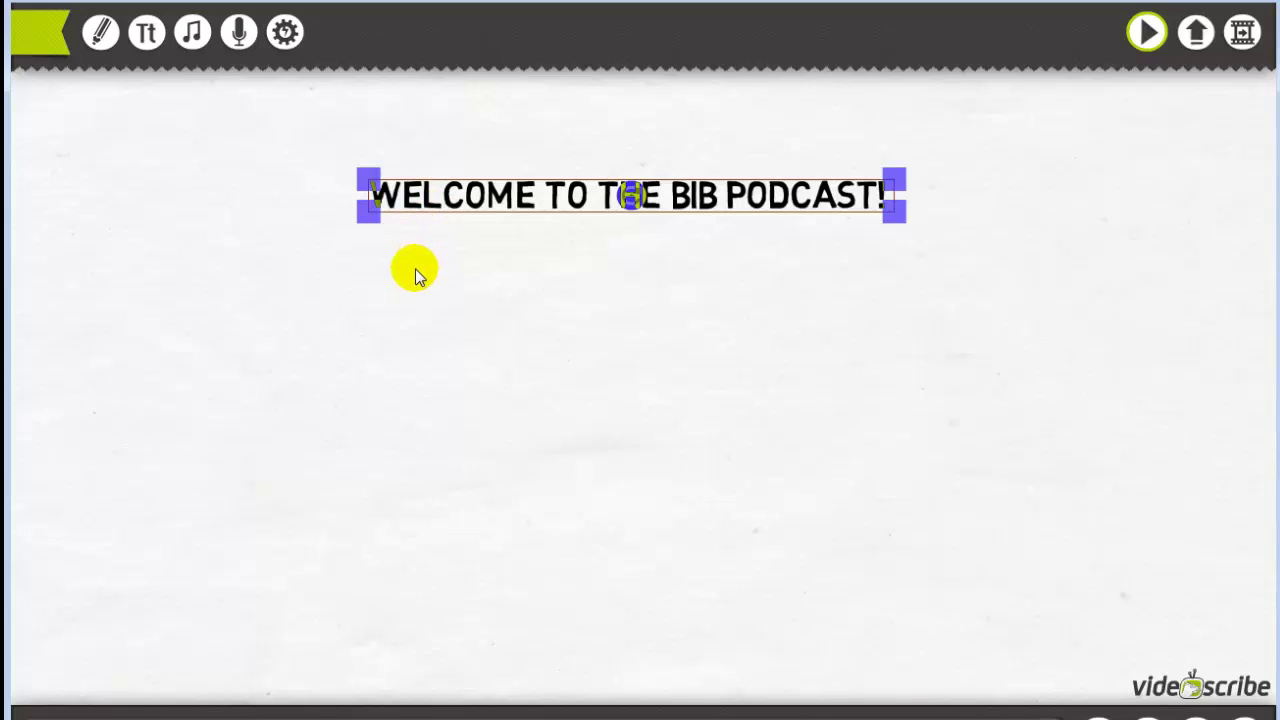
{"action": "left_click_drag", "start_coordinate": [894, 210], "coordinate": [898, 217]}
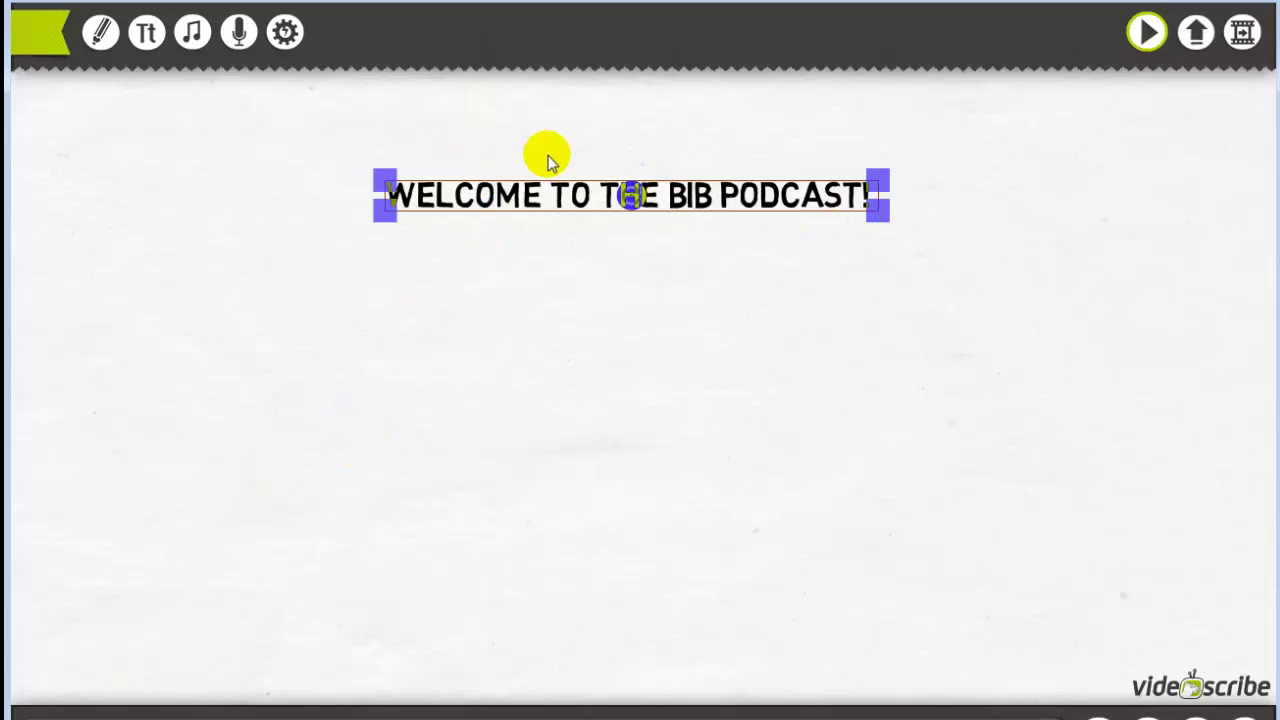
- Preview the text animation and open the list of available soundtracks
{"action": "left_click", "coordinate": [1145, 32]}
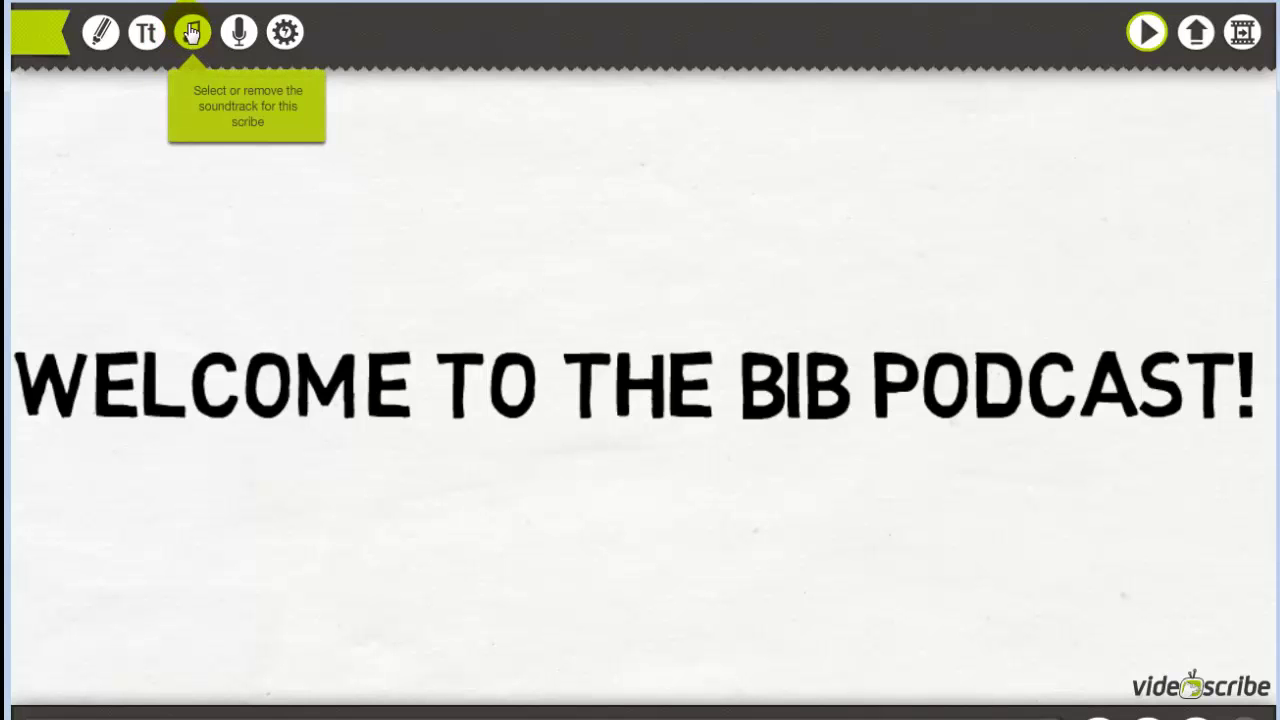
{"action": "left_click", "coordinate": [192, 36]}
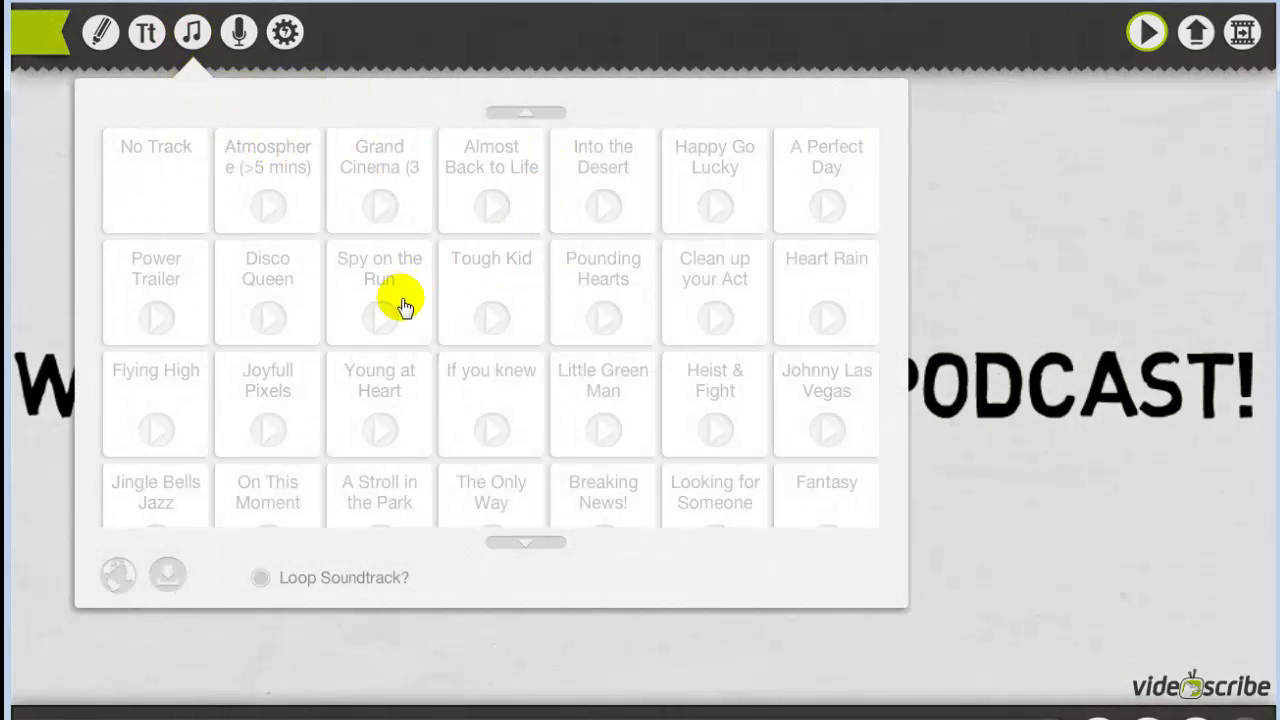
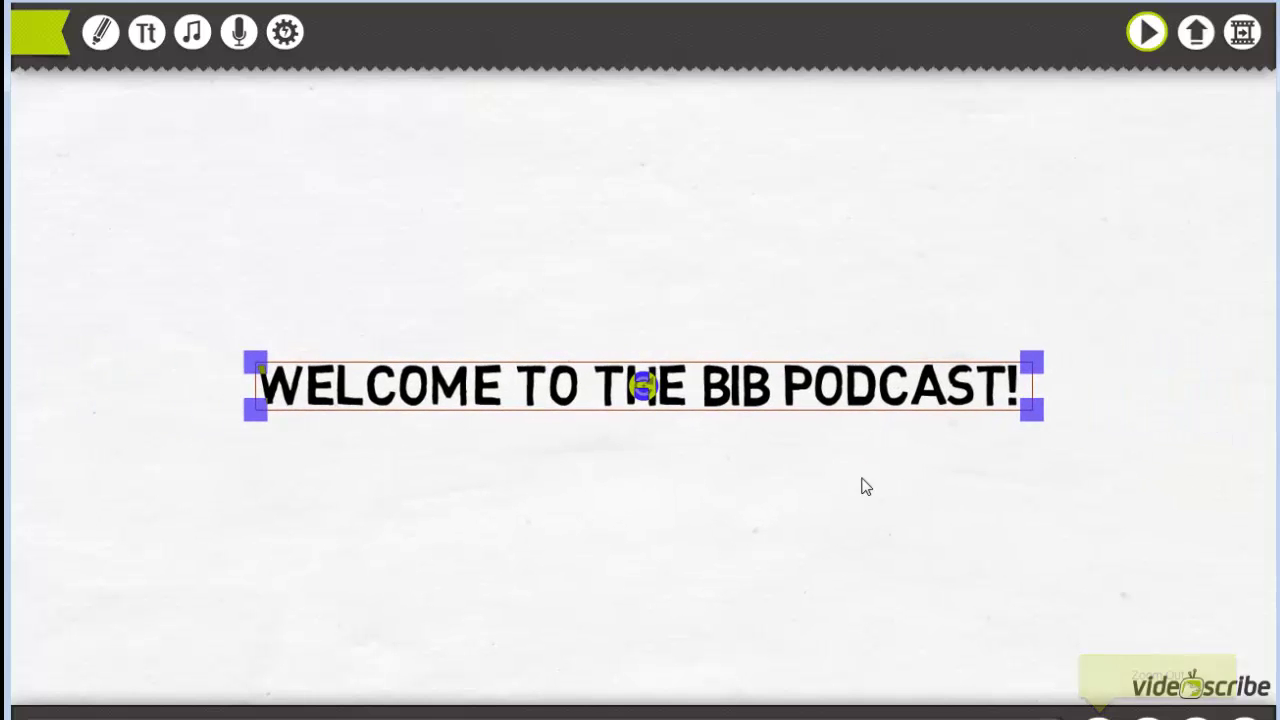
- Move the welcome text up near the canvas's upper edge, leaving room for an image below
{"action": "left_click_drag", "start_coordinate": [751, 394], "coordinate": [728, 197]}
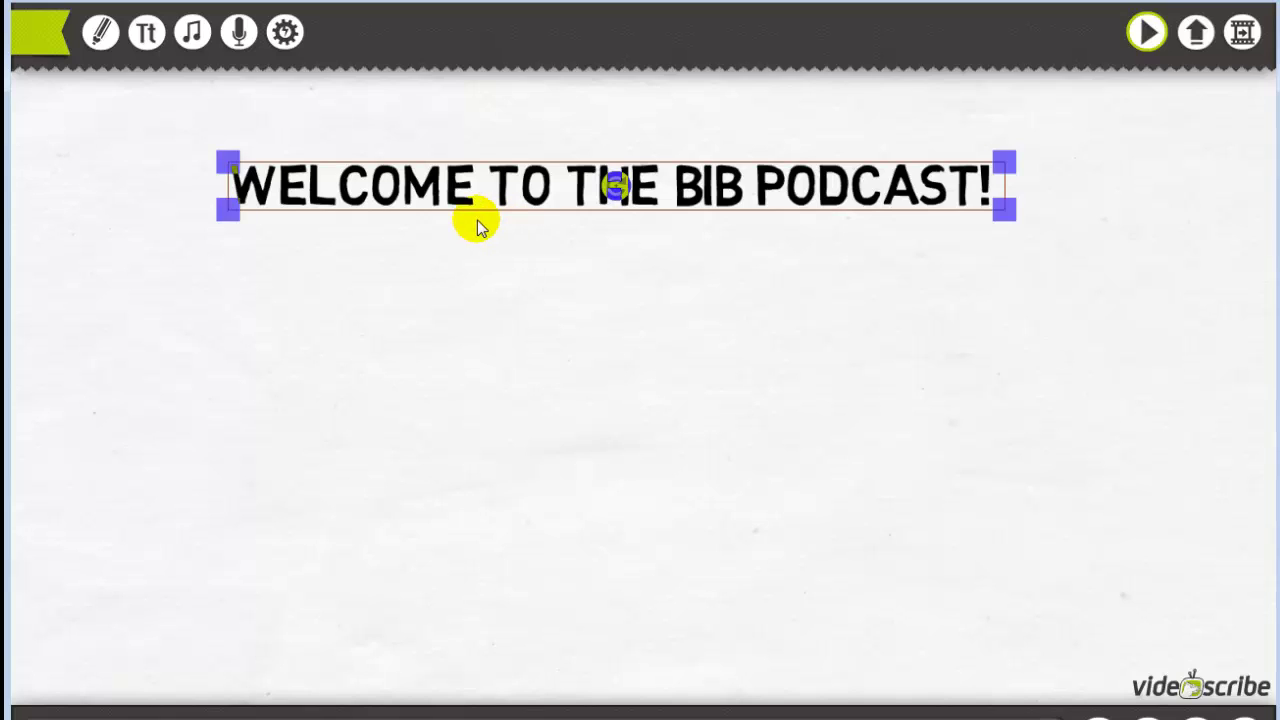
{"action": "left_click_drag", "start_coordinate": [486, 191], "coordinate": [486, 168]}
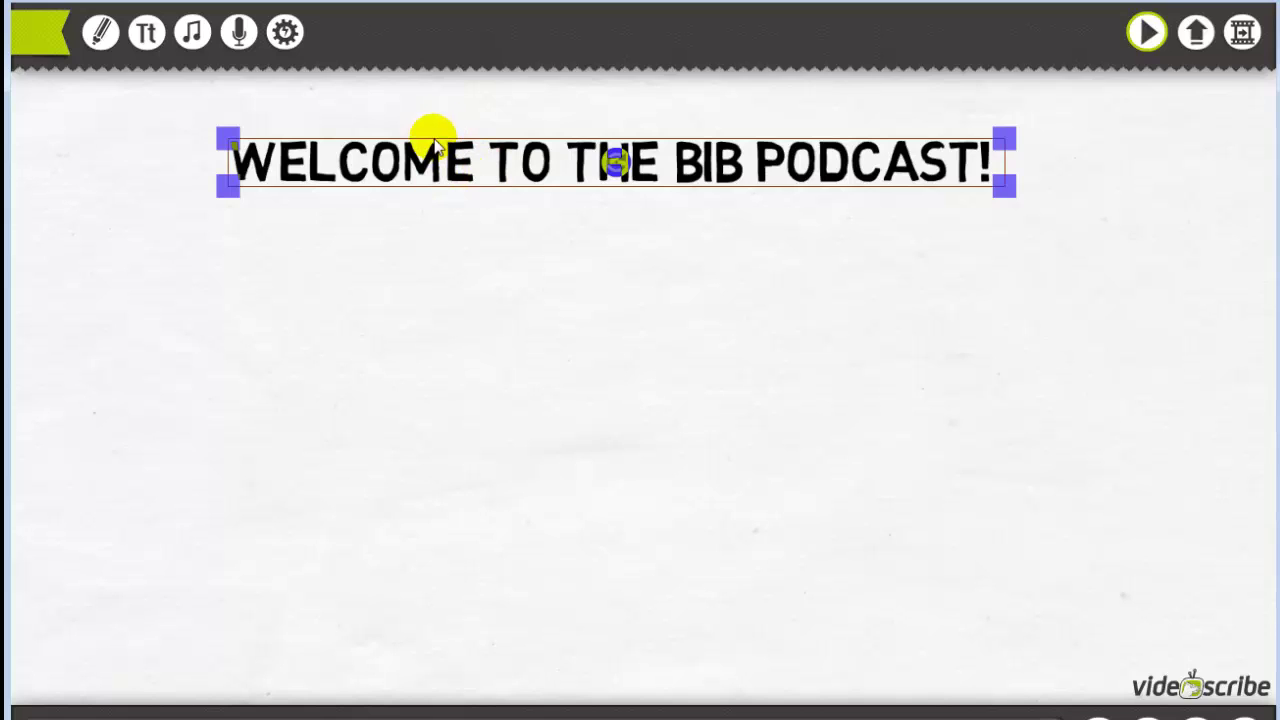
- Browse the image library's categories, including Symbols, Weather, Tools and Shapes
{"action": "left_click", "coordinate": [102, 36]}
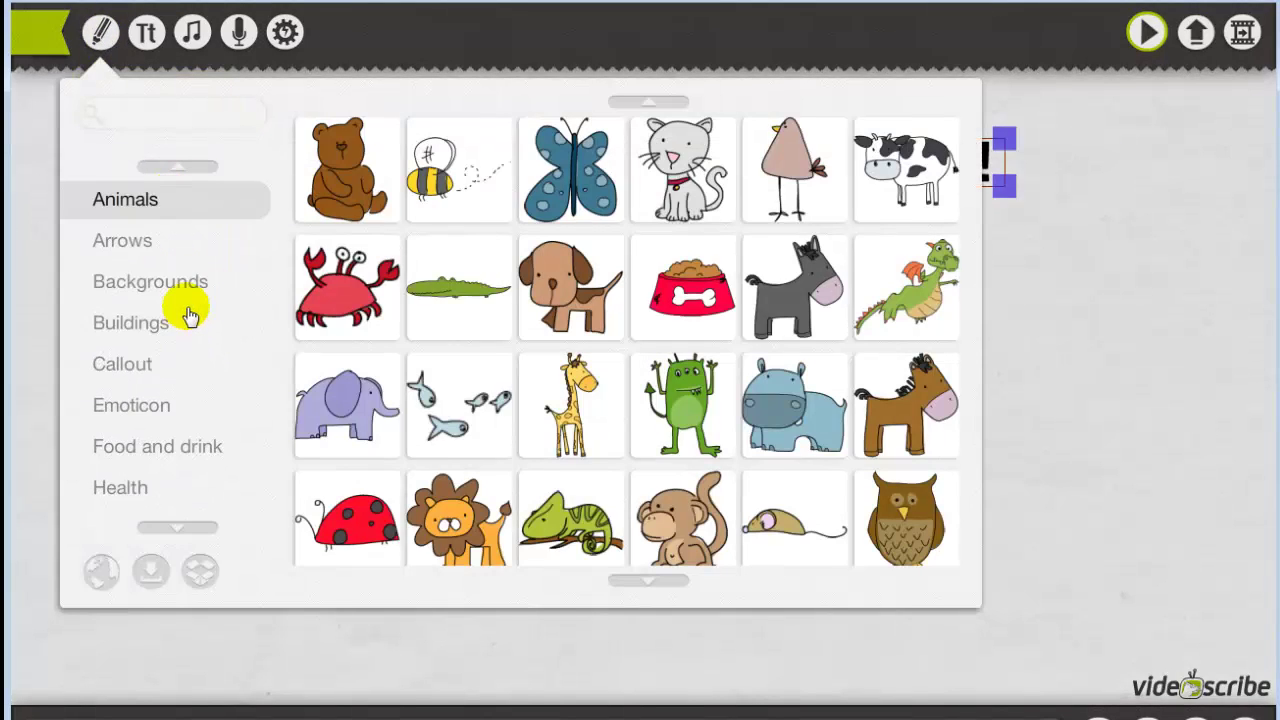
{"action": "scroll", "coordinate": [189, 314], "scroll_direction": "down", "scroll_amount": 5}
{"action": "scroll", "coordinate": [189, 316], "scroll_direction": "down", "scroll_amount": 3}
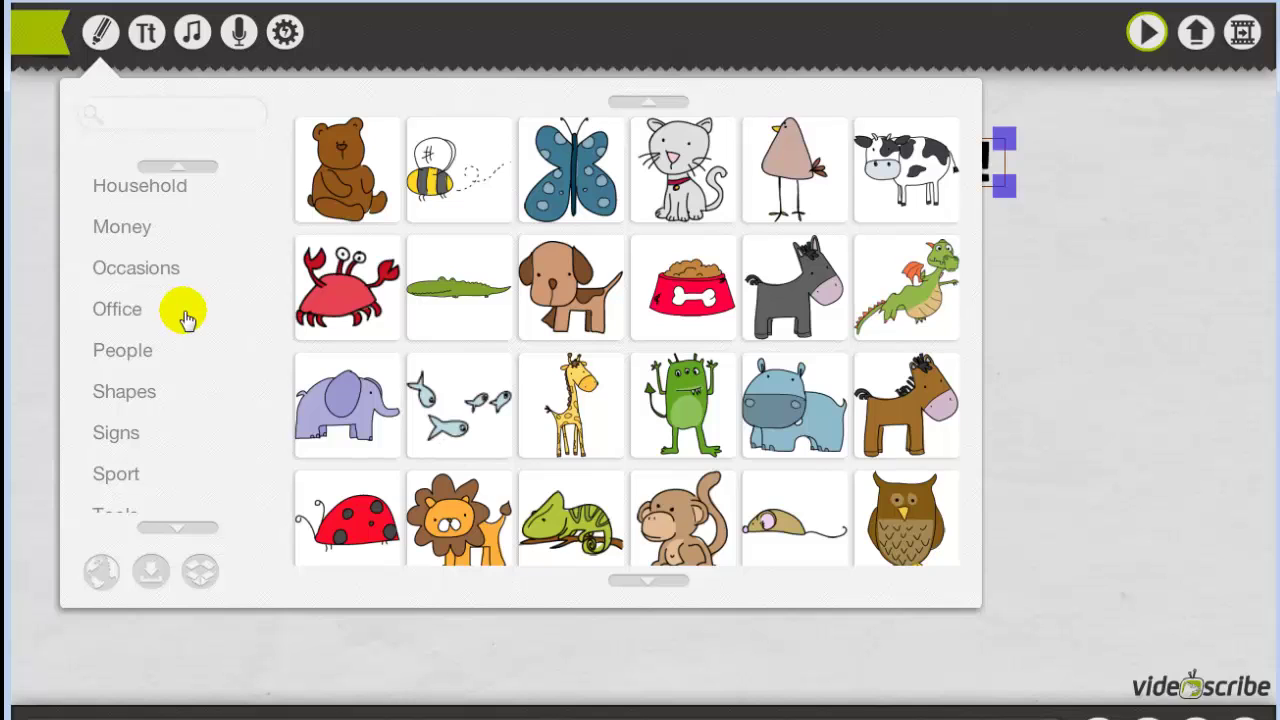
{"action": "scroll", "coordinate": [180, 358], "scroll_direction": "down", "scroll_amount": 4}
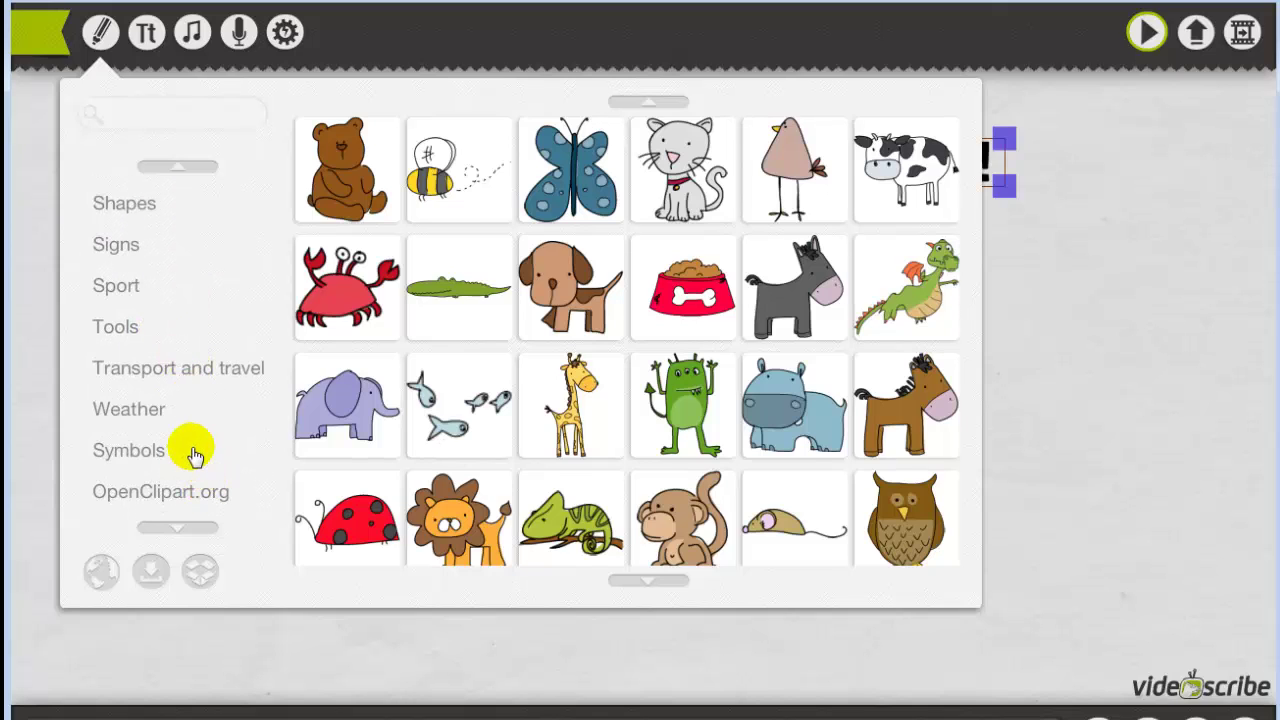
{"action": "left_click", "coordinate": [196, 453]}
{"action": "left_click", "coordinate": [150, 410]}
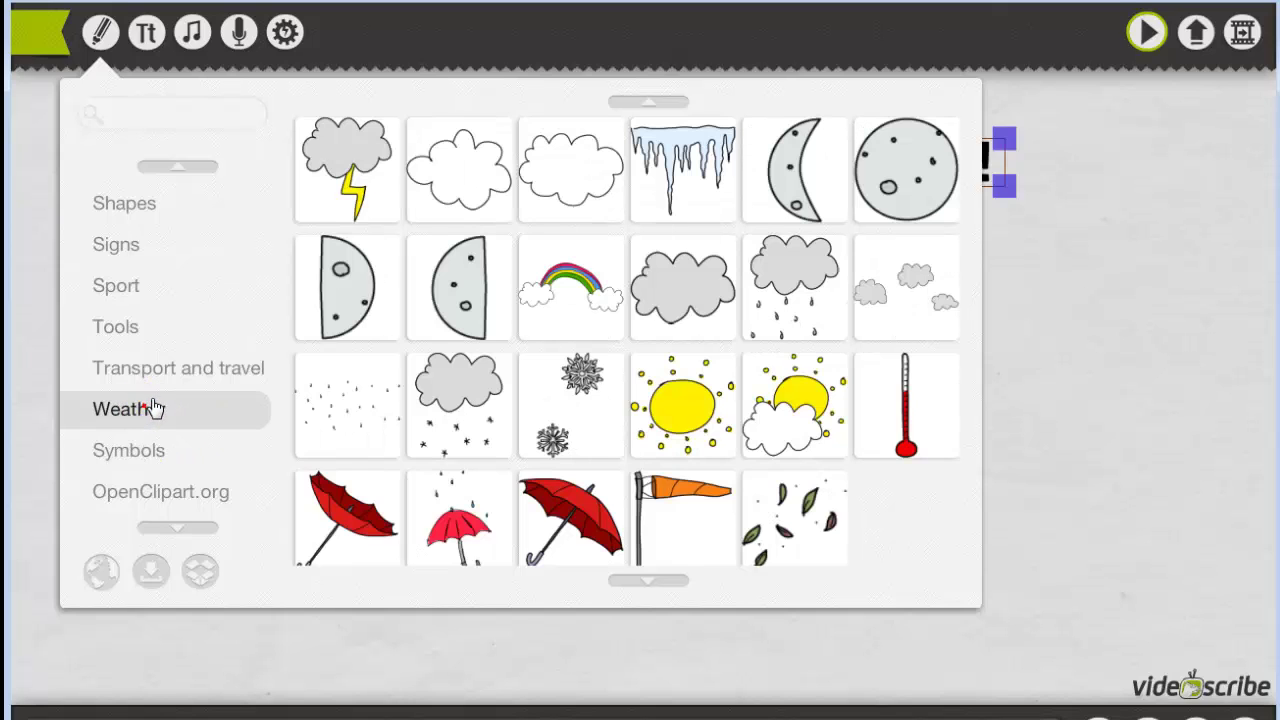
{"action": "left_click", "coordinate": [164, 340]}
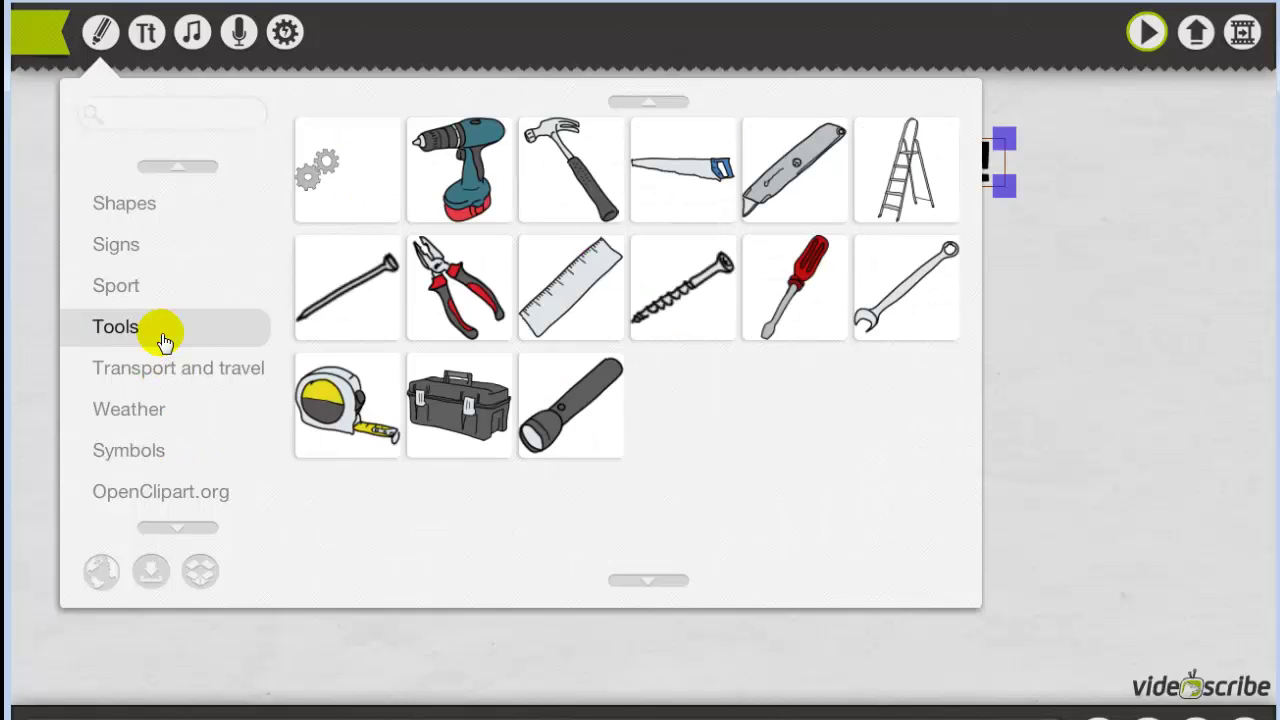
{"action": "scroll", "coordinate": [180, 330], "scroll_direction": "up", "scroll_amount": 3}
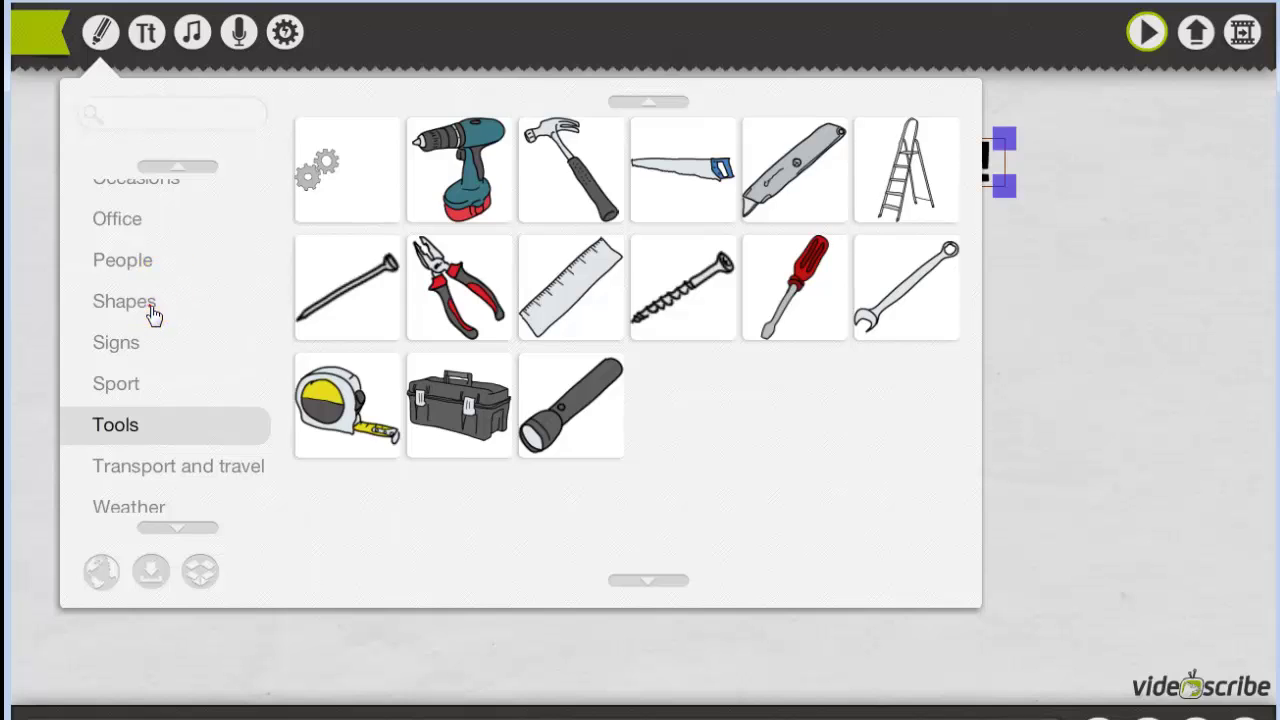
{"action": "left_click", "coordinate": [153, 312]}
- Insert the image of the seated businesswoman with raised arms and a laptop from the People category
{"action": "left_click", "coordinate": [172, 266]}
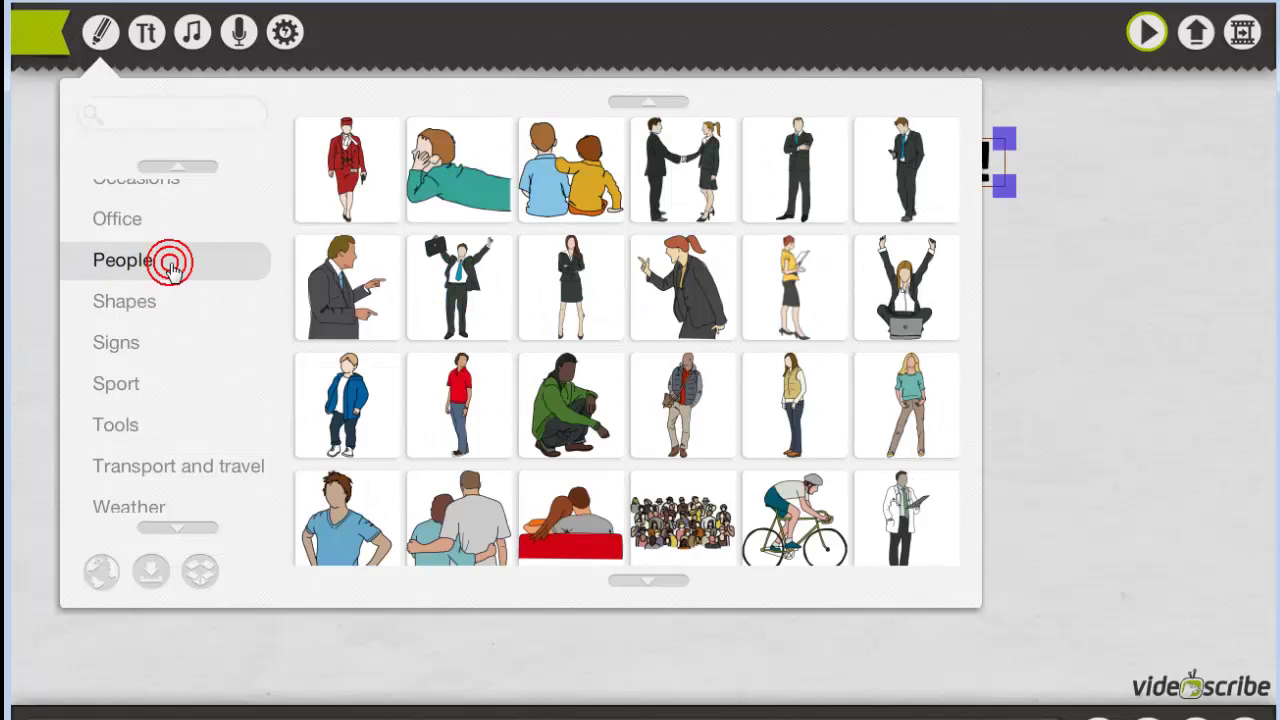
{"action": "scroll", "coordinate": [172, 276], "scroll_direction": "up", "scroll_amount": 3}
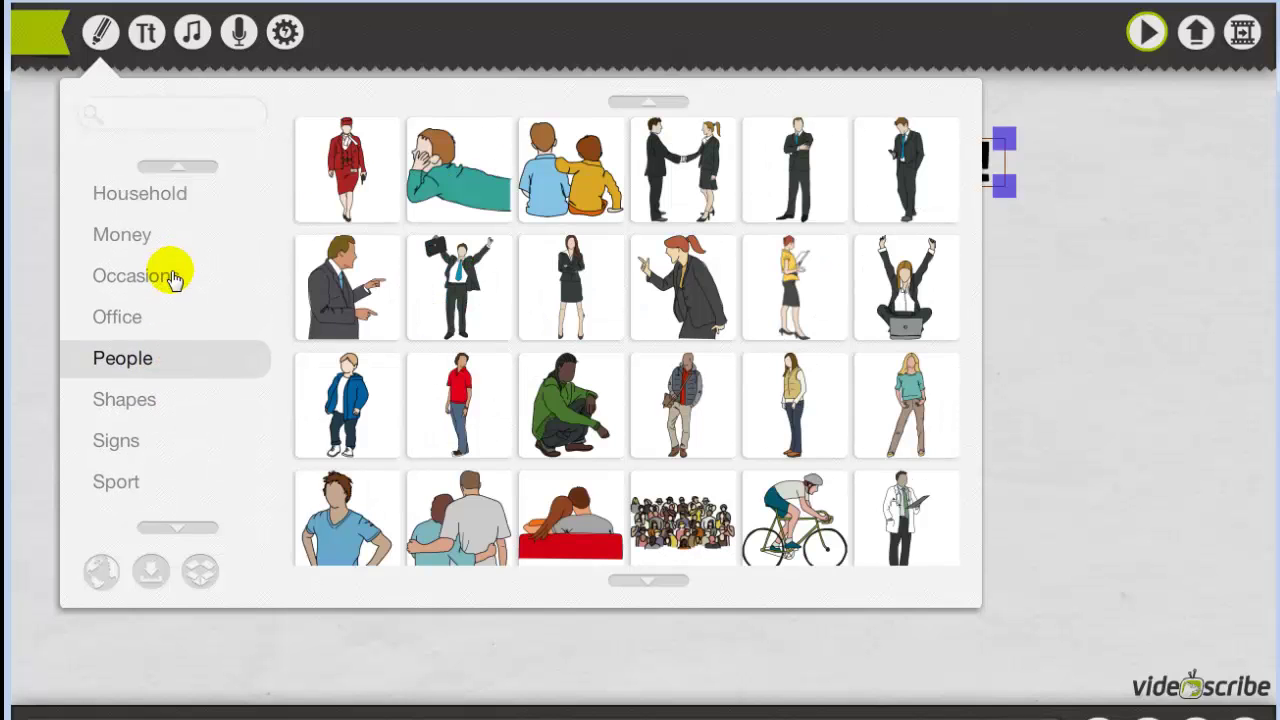
{"action": "scroll", "coordinate": [760, 325], "scroll_direction": "down", "scroll_amount": 3}
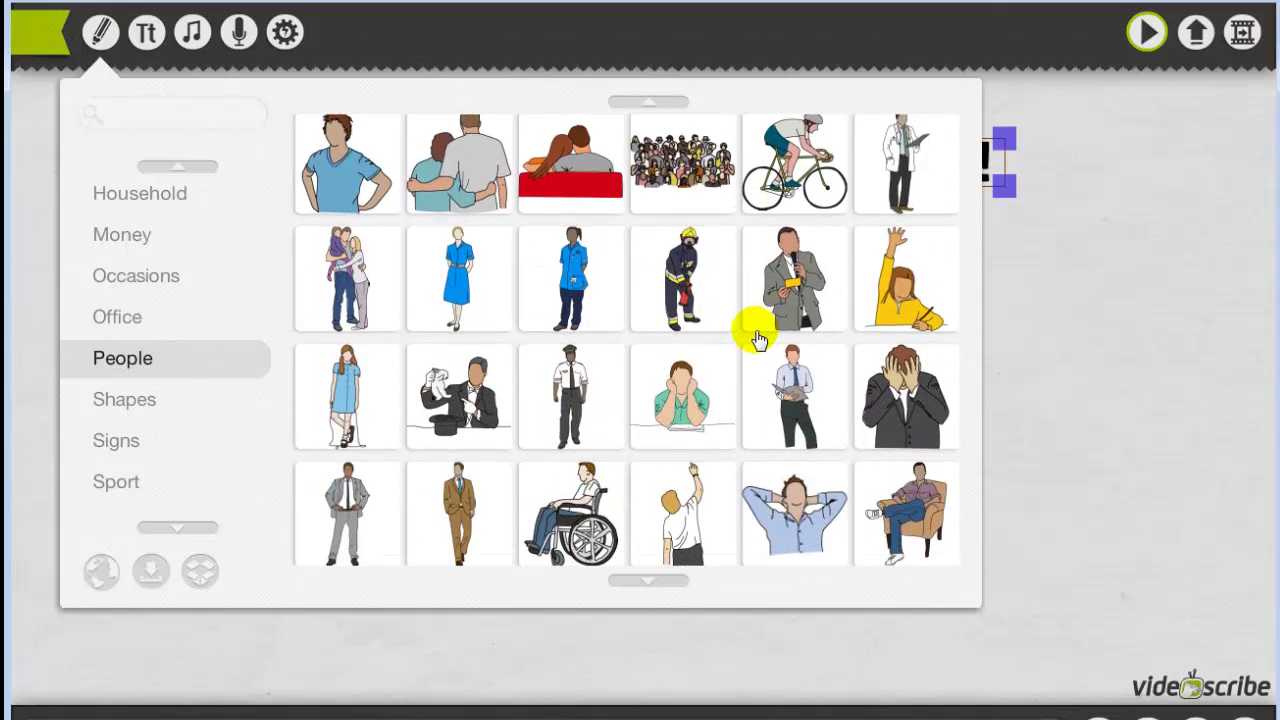
{"action": "scroll", "coordinate": [757, 340], "scroll_direction": "down", "scroll_amount": 2}
{"action": "scroll", "coordinate": [740, 370], "scroll_direction": "down", "scroll_amount": 2}
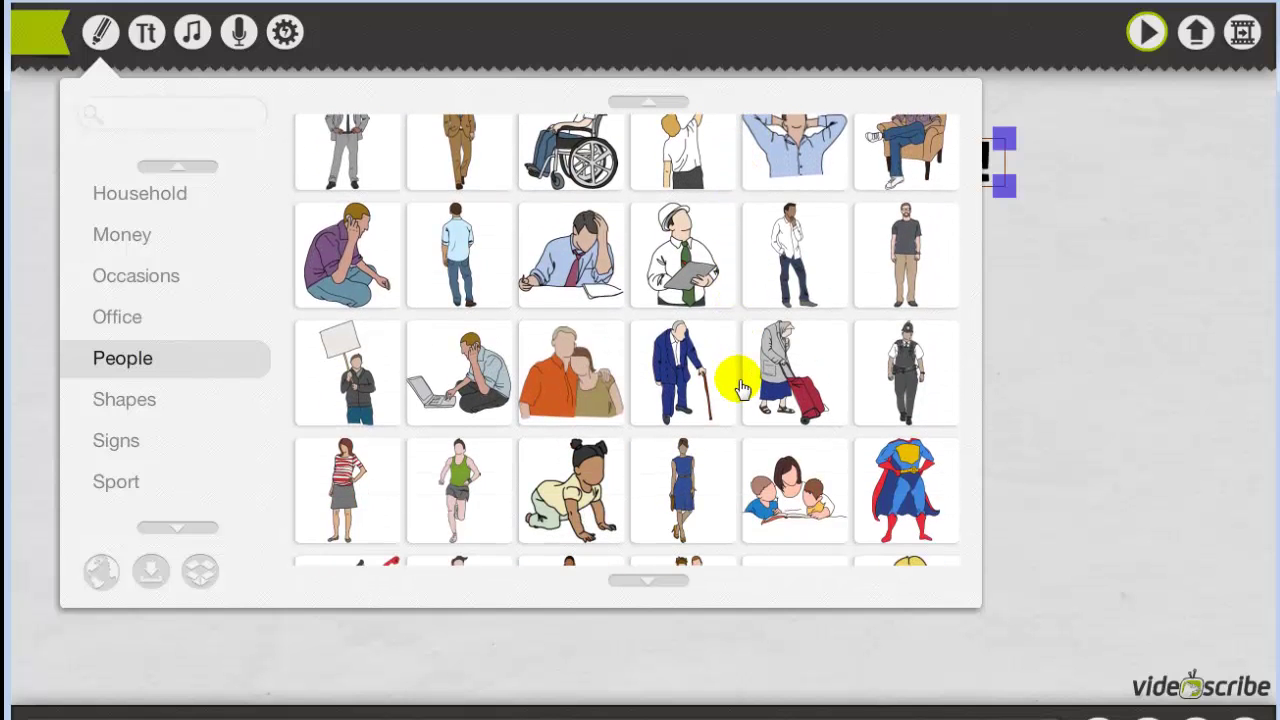
{"action": "scroll", "coordinate": [737, 376], "scroll_direction": "up", "scroll_amount": 2}
{"action": "scroll", "coordinate": [740, 390], "scroll_direction": "up", "scroll_amount": 5}
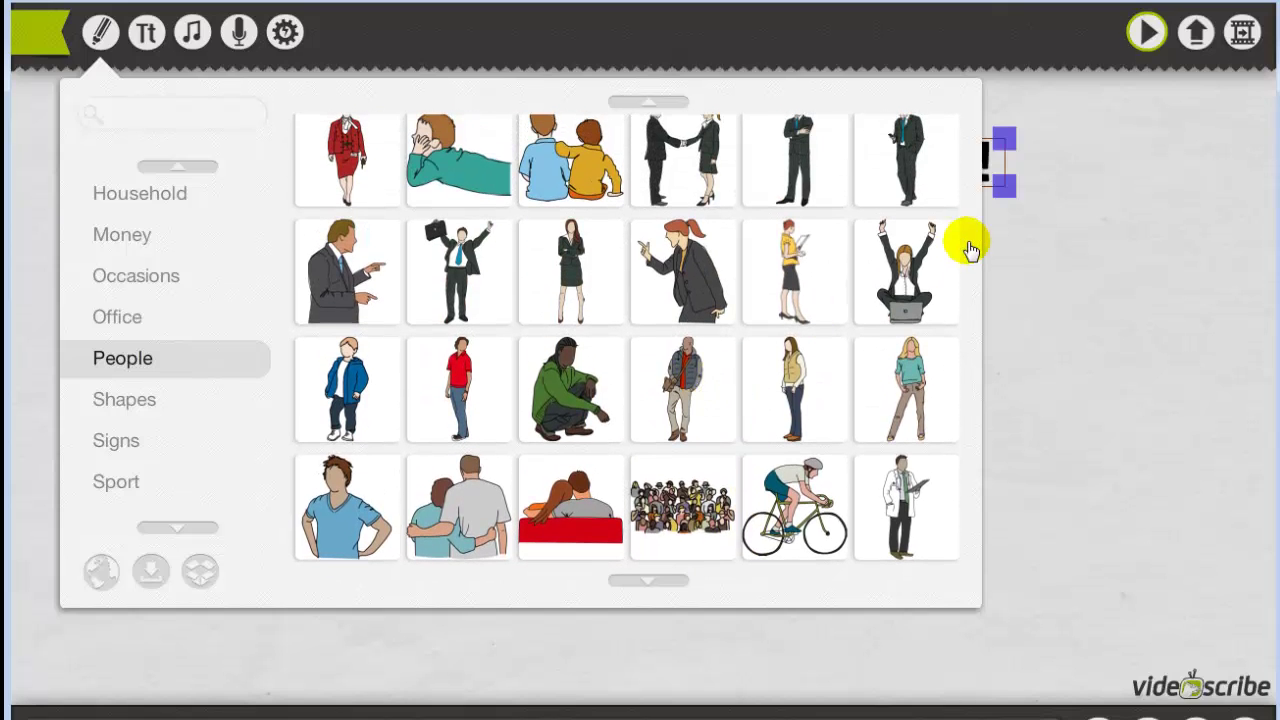
{"action": "left_click", "coordinate": [906, 262]}
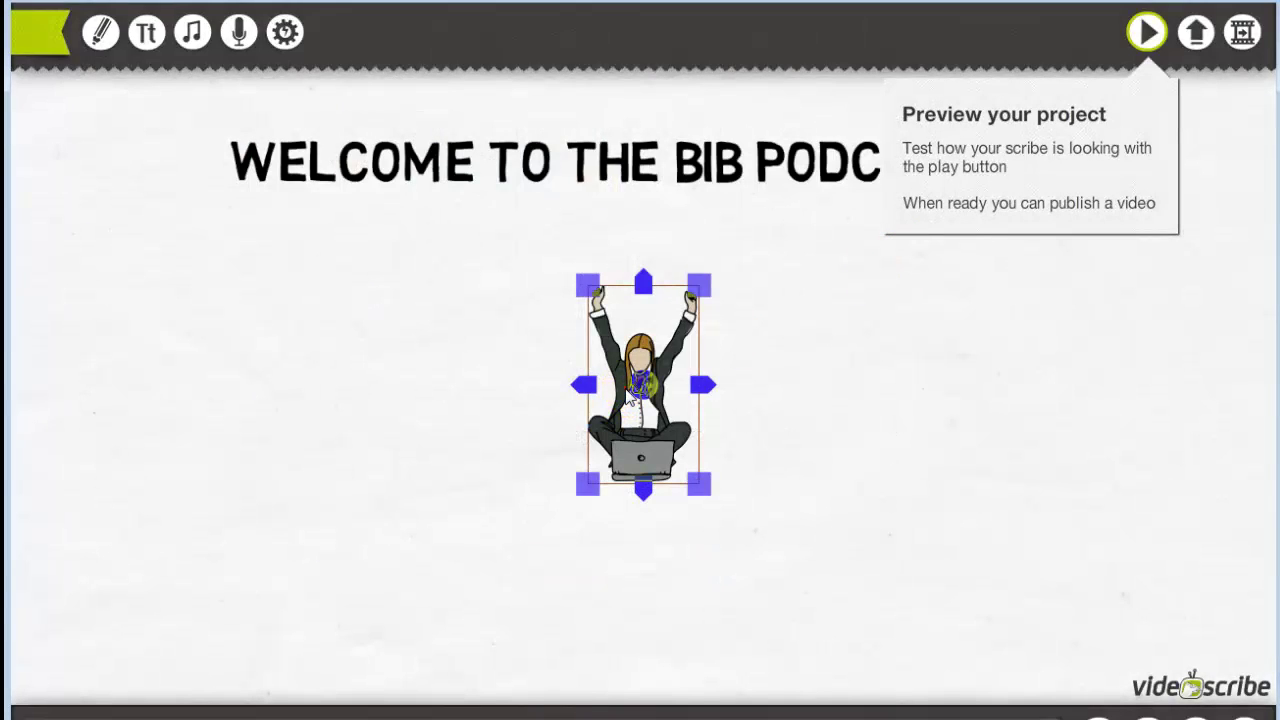
- Enlarge the businesswoman image and position it centrally just below the welcome text
{"action": "left_click_drag", "start_coordinate": [590, 498], "coordinate": [507, 540]}
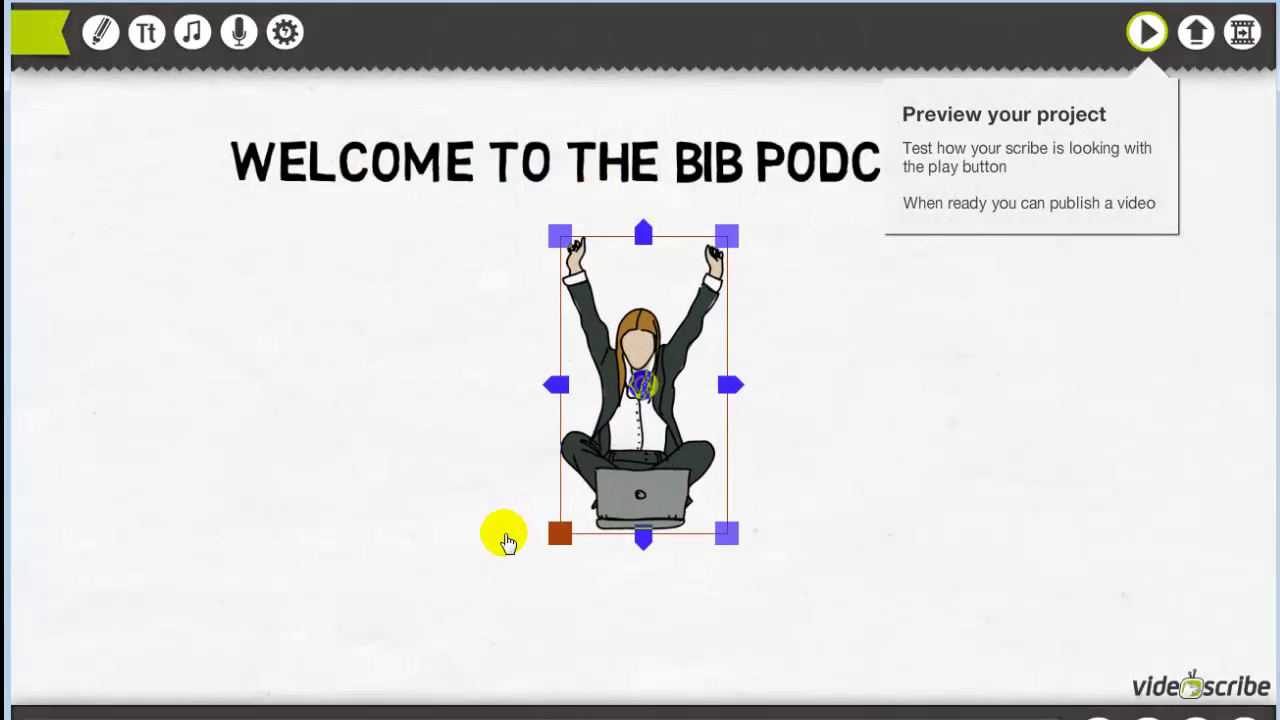
{"action": "left_click_drag", "start_coordinate": [640, 356], "coordinate": [655, 327]}
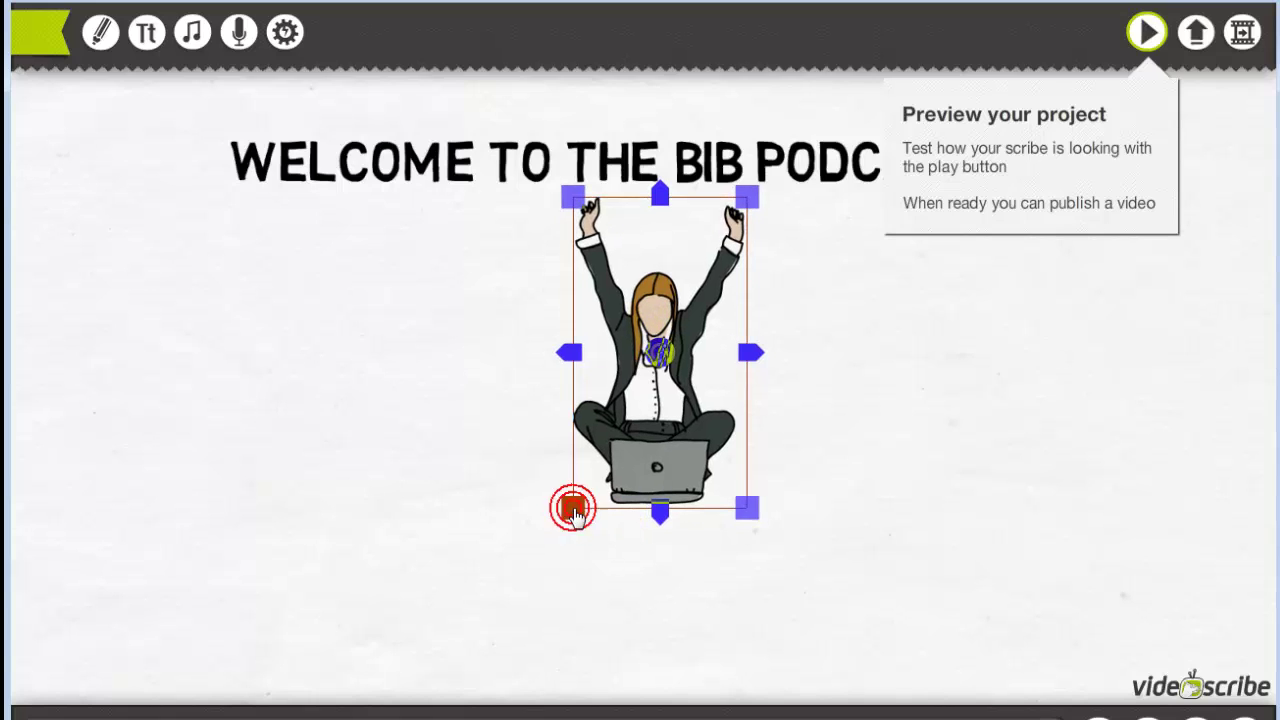
{"action": "left_click", "coordinate": [506, 500]}
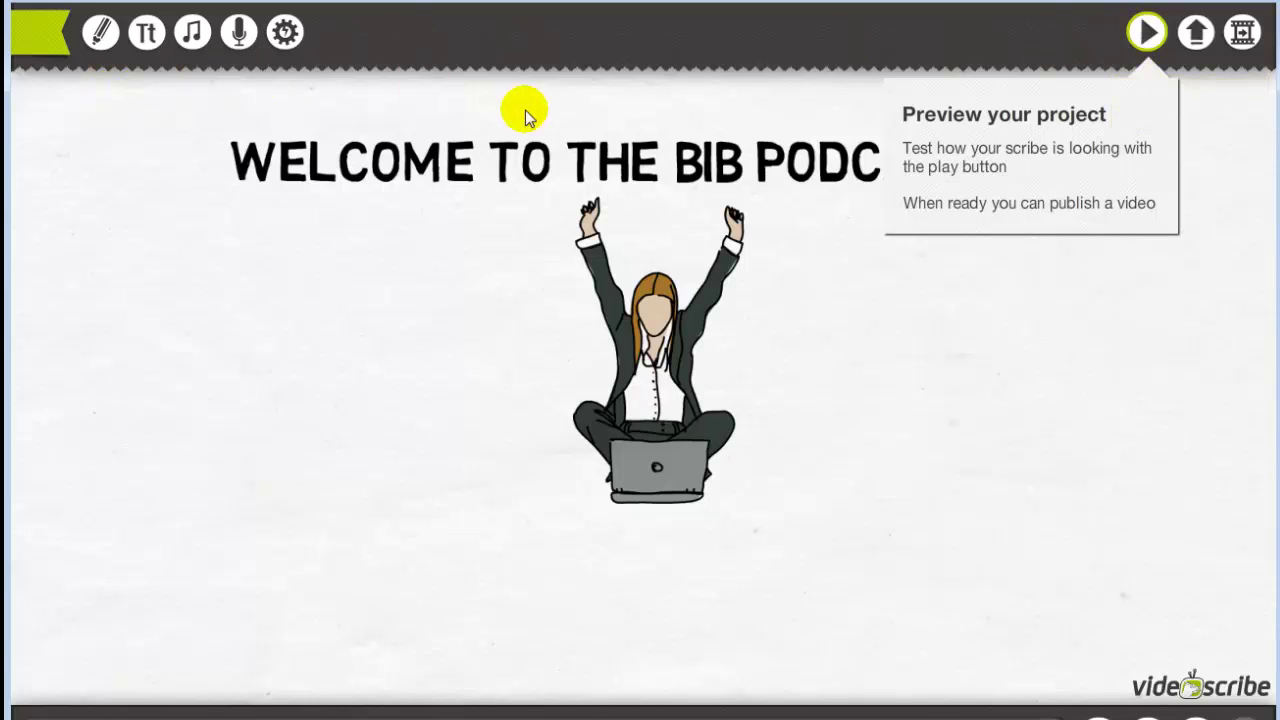
- Preview the whole scribe with the text and image, and end the playback
{"action": "left_click", "coordinate": [1146, 31]}
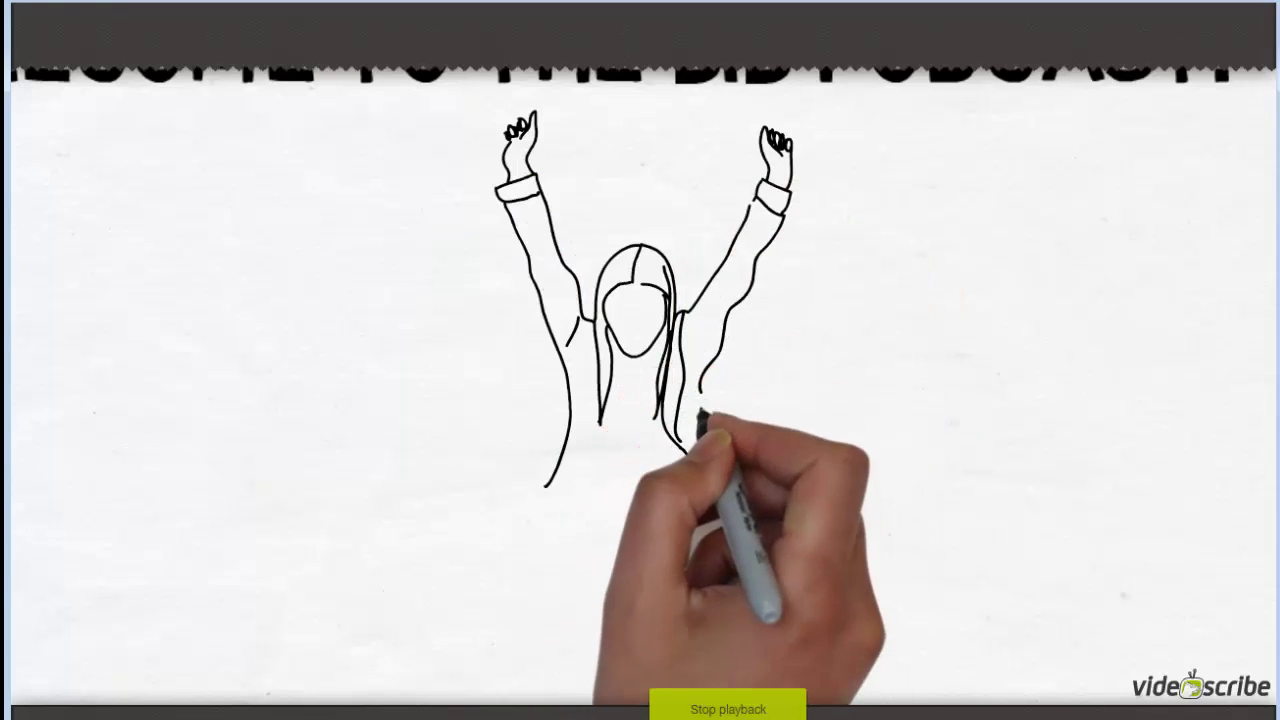
{"action": "key", "text": "Escape"}
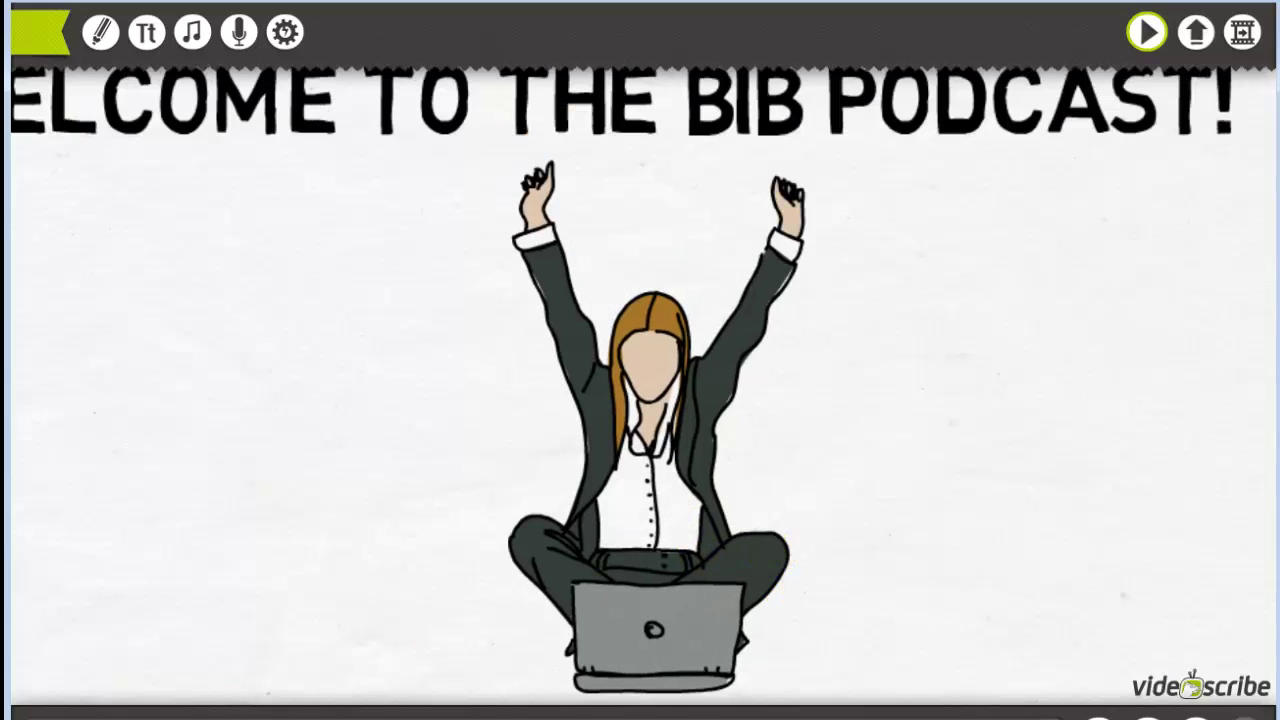
- Set the businesswoman image's drawing time to 5 seconds
{"action": "left_click", "coordinate": [643, 466]}
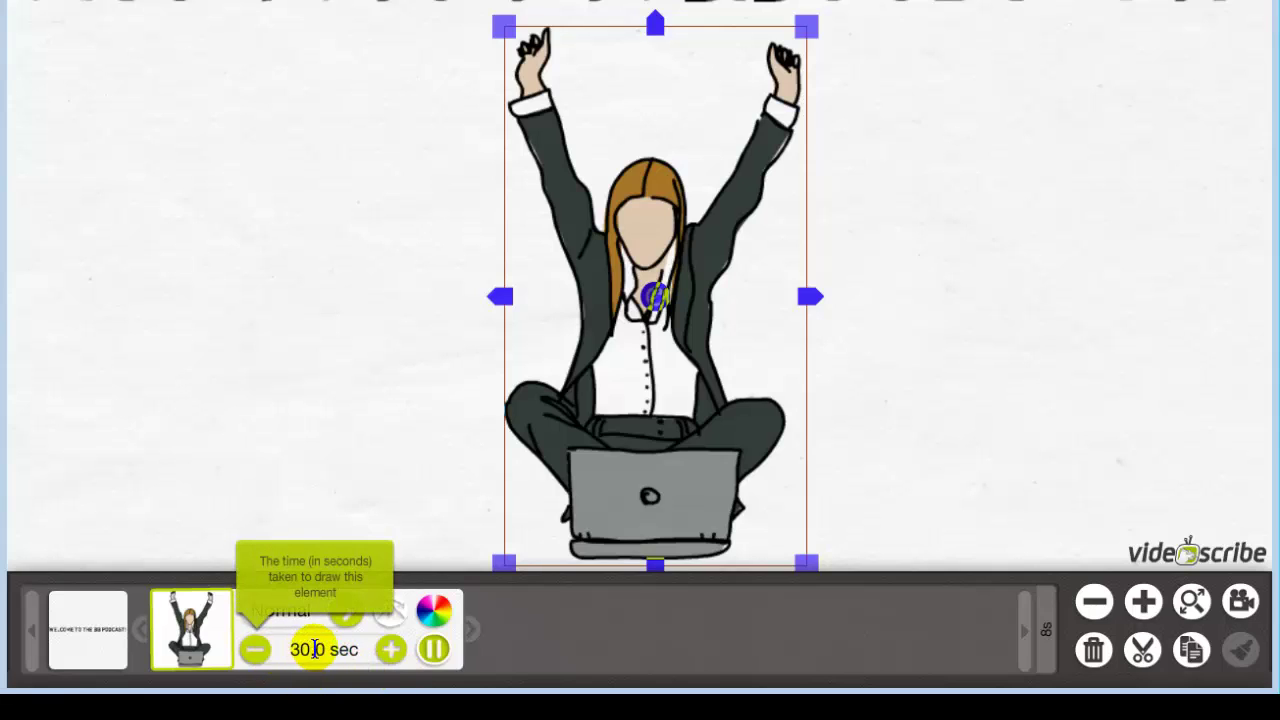
{"action": "left_click", "coordinate": [321, 648]}
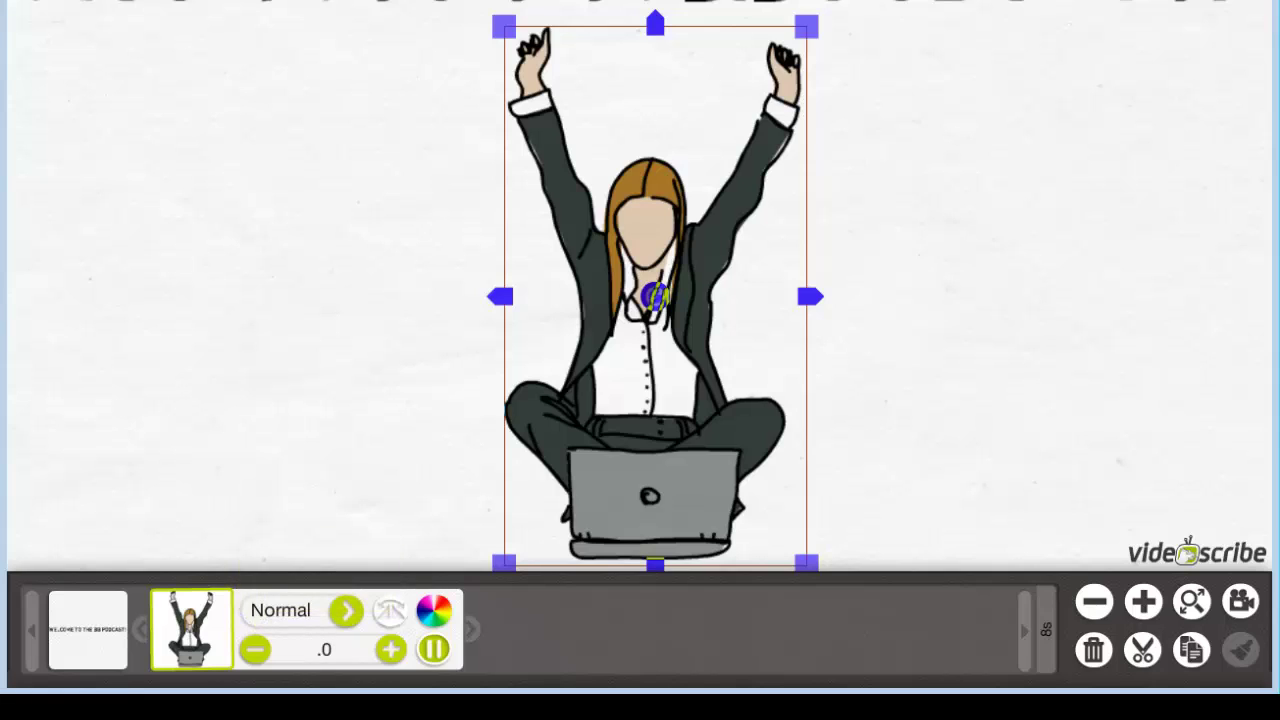
{"action": "type", "text": "5"}
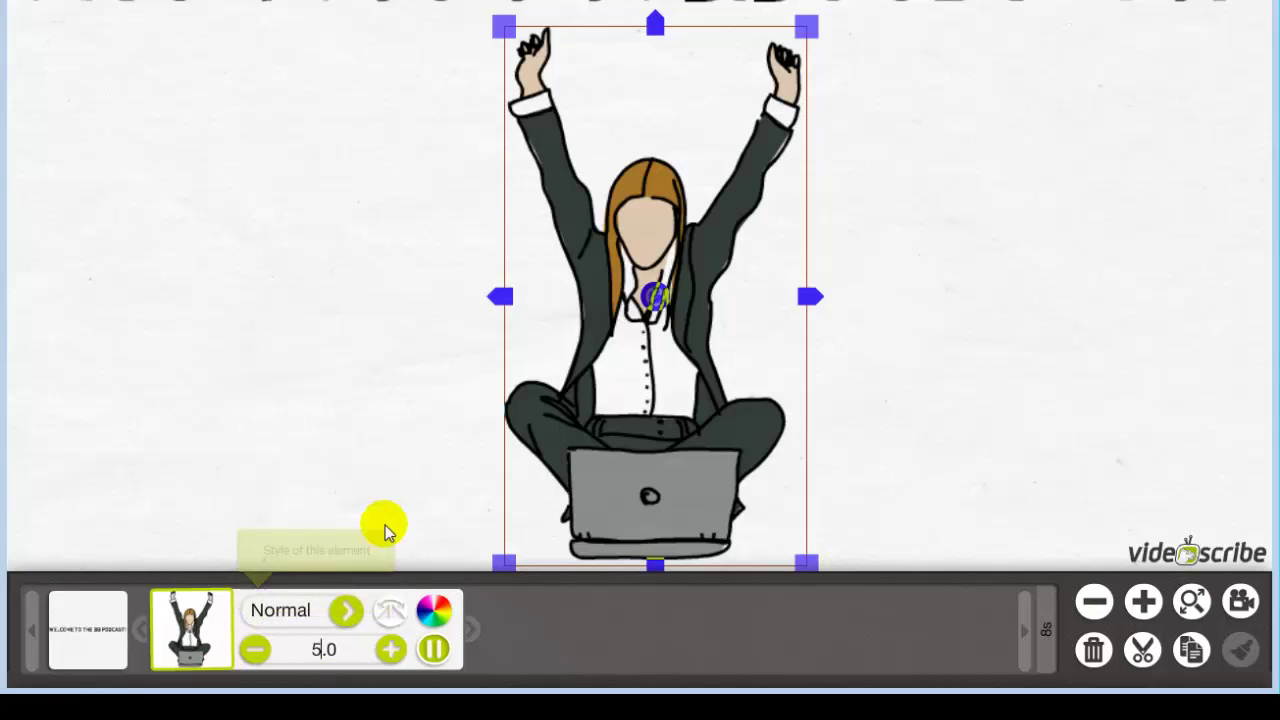
{"action": "left_click", "coordinate": [366, 466]}
- Play the scribe starting from the businesswoman image
{"action": "left_click", "coordinate": [193, 634]}
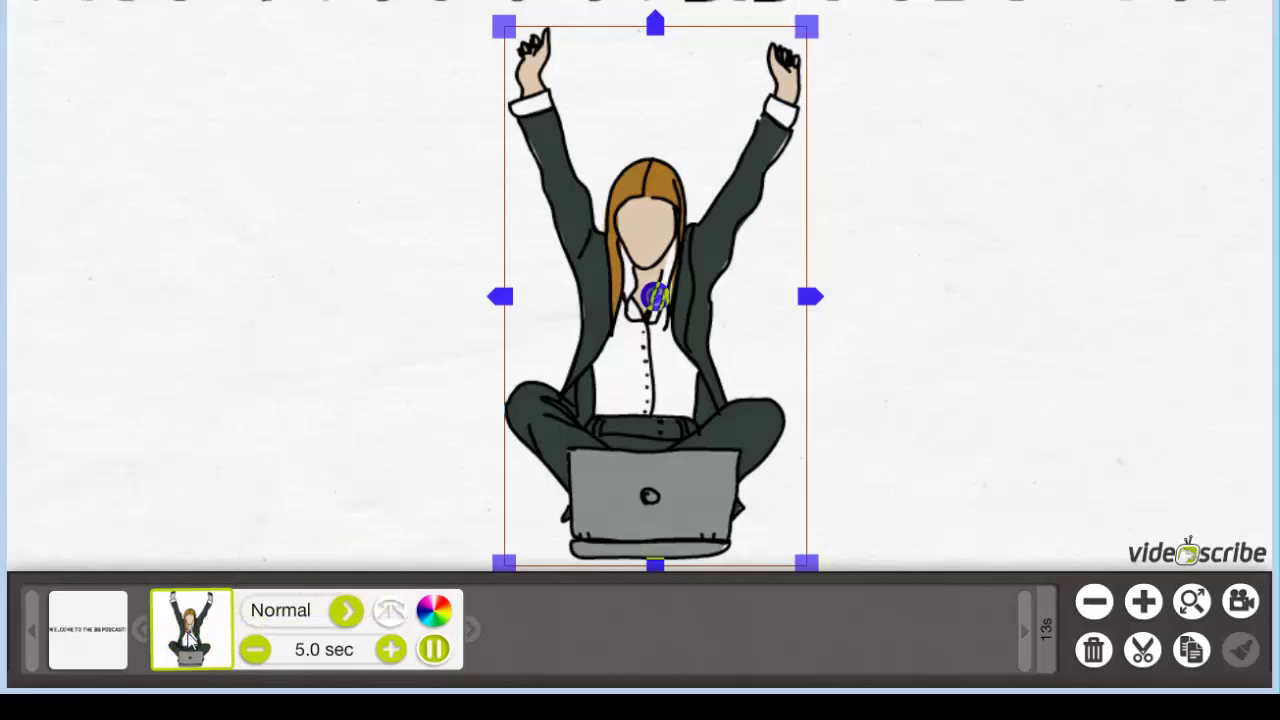
{"action": "left_click", "coordinate": [195, 662]}
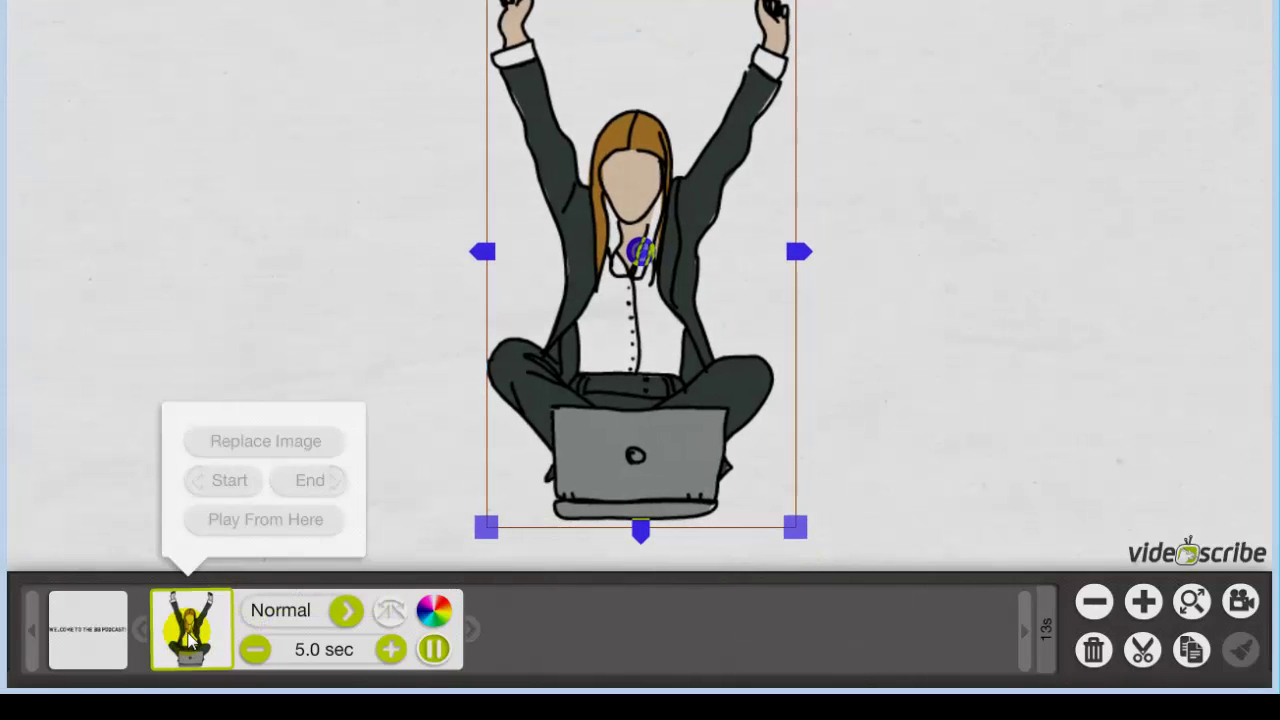
{"action": "left_click", "coordinate": [252, 520]}
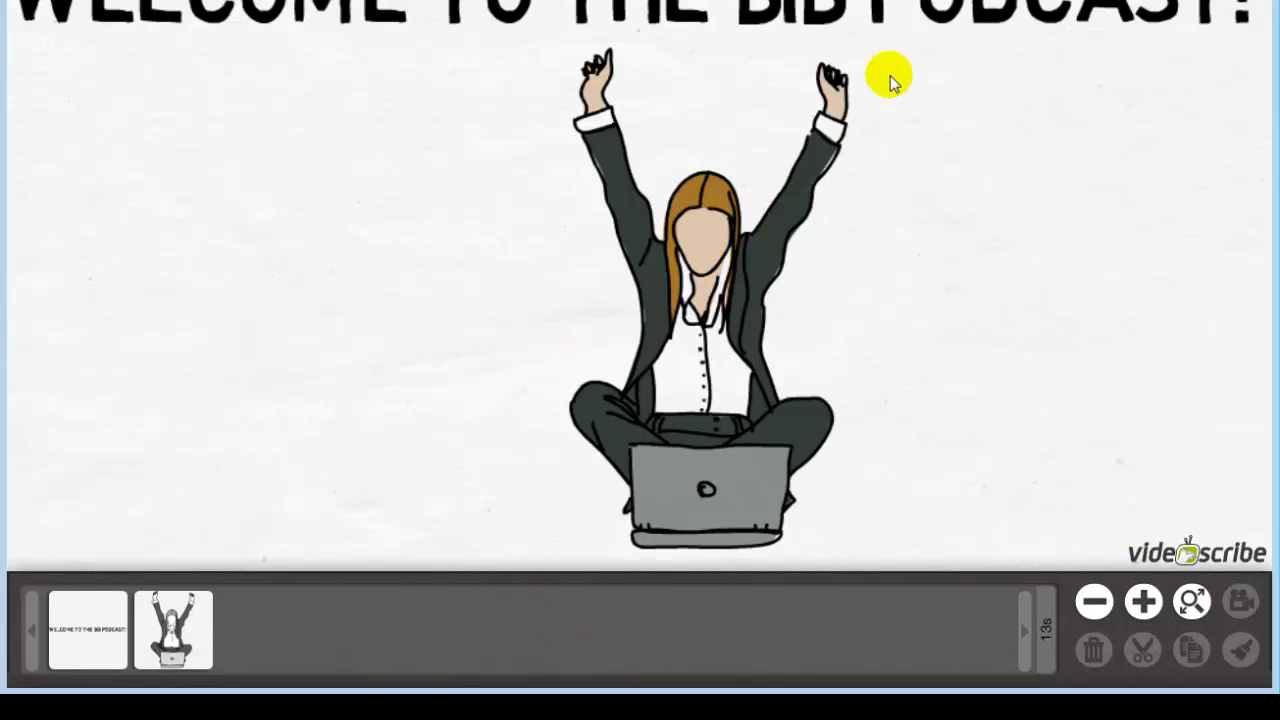
- Add the wide rectangular speech bubble with a downward tail from the Callout images to the scribe
{"action": "left_click", "coordinate": [1090, 603]}
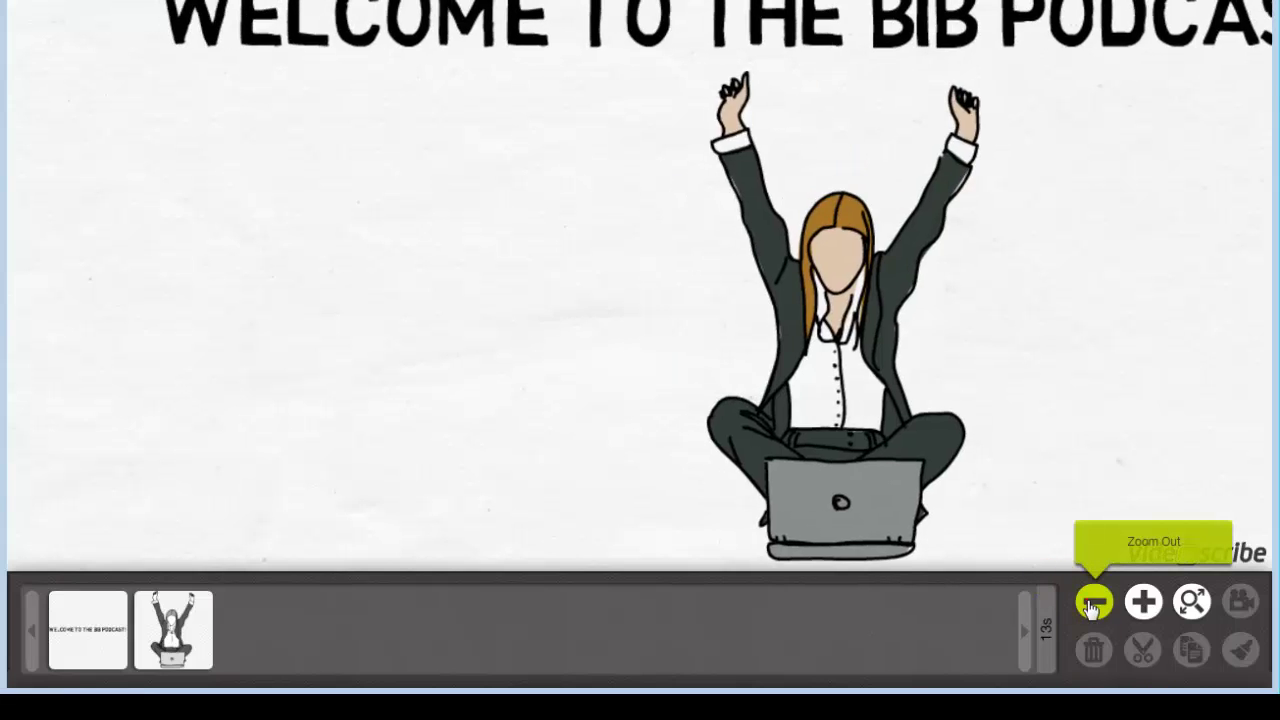
{"action": "left_click_drag", "start_coordinate": [914, 423], "coordinate": [486, 383]}
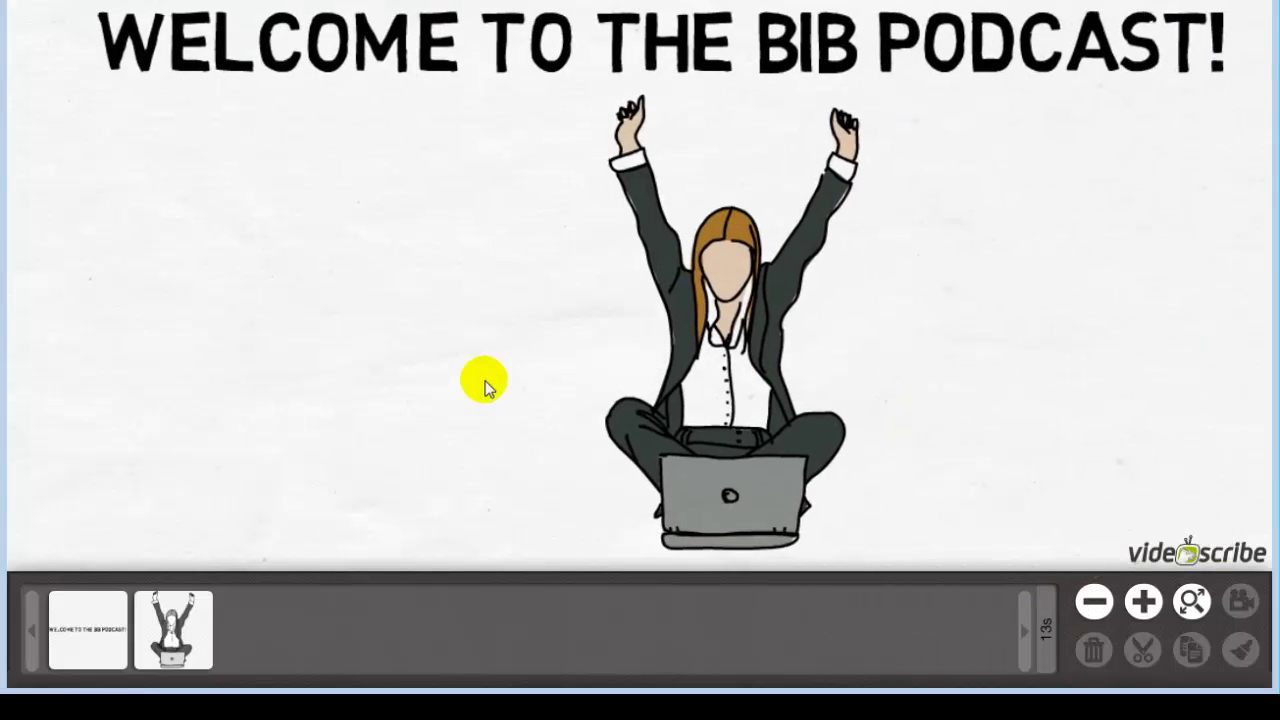
{"action": "left_click", "coordinate": [1100, 604]}
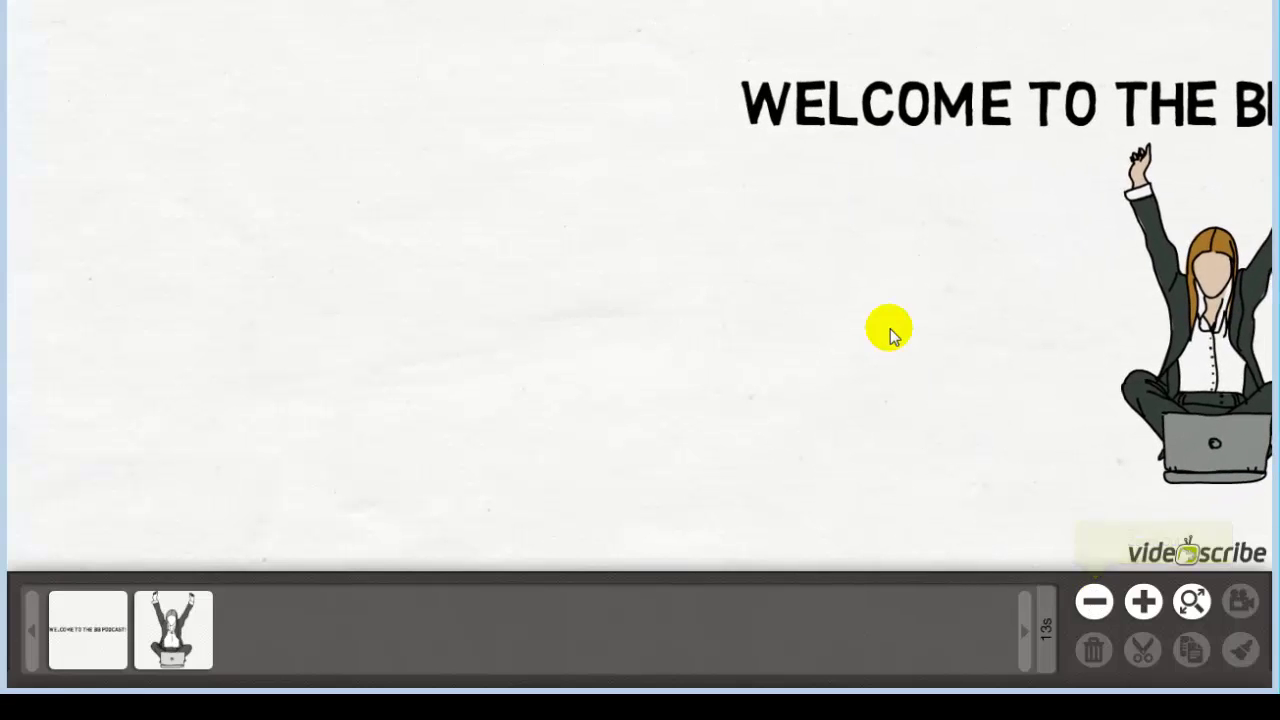
{"action": "left_click_drag", "start_coordinate": [886, 329], "coordinate": [229, 226]}
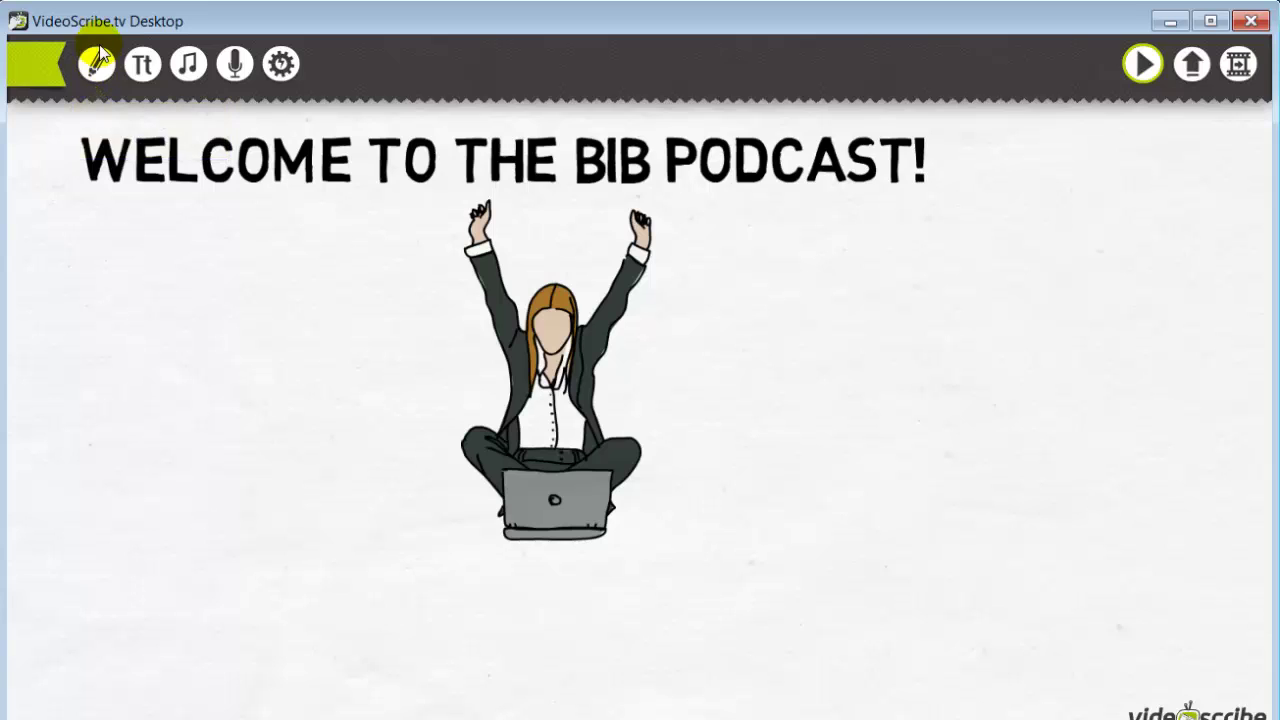
{"action": "left_click", "coordinate": [101, 64]}
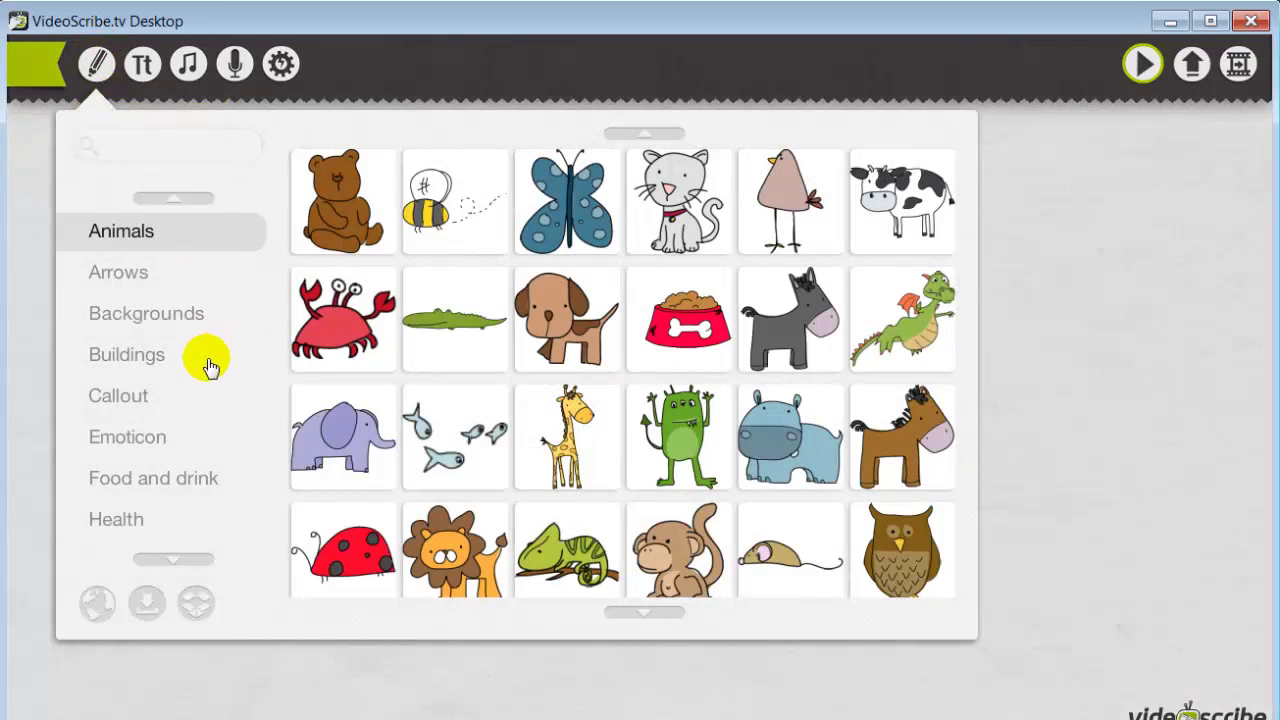
{"action": "left_click", "coordinate": [137, 396]}
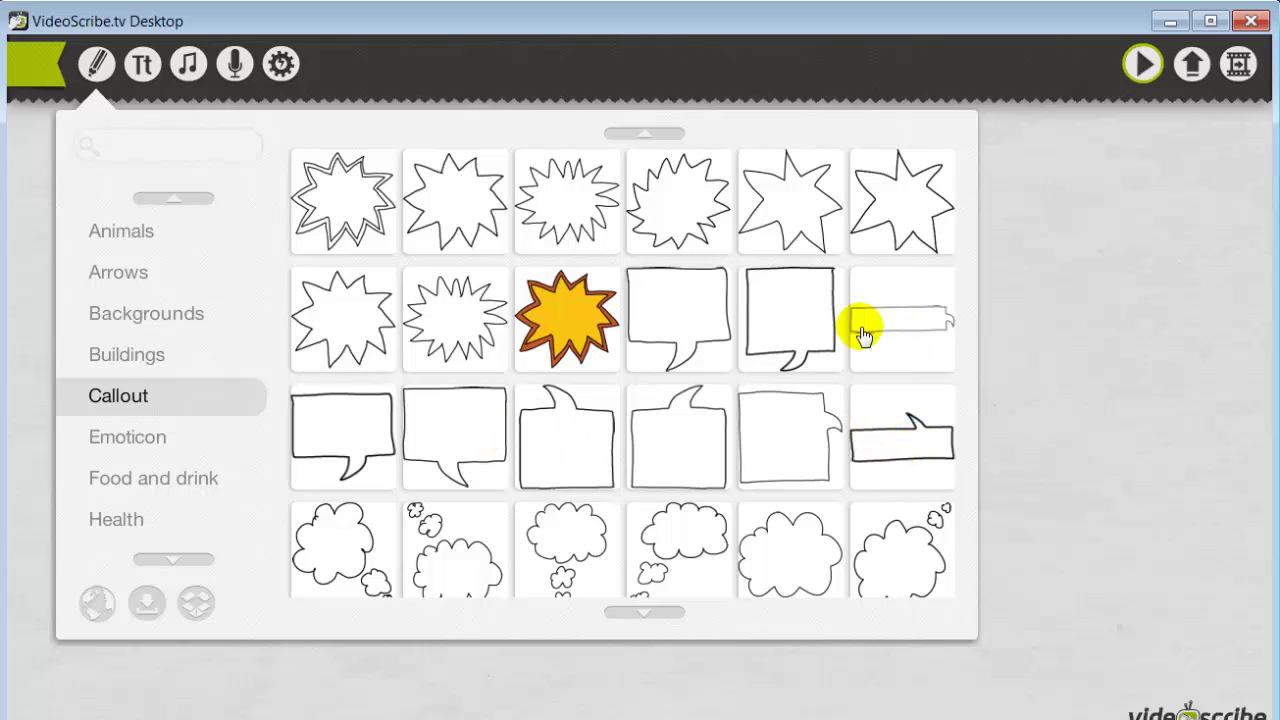
{"action": "scroll", "coordinate": [824, 455], "scroll_direction": "up", "scroll_amount": 1}
{"action": "scroll", "coordinate": [820, 437], "scroll_direction": "down", "scroll_amount": 1}
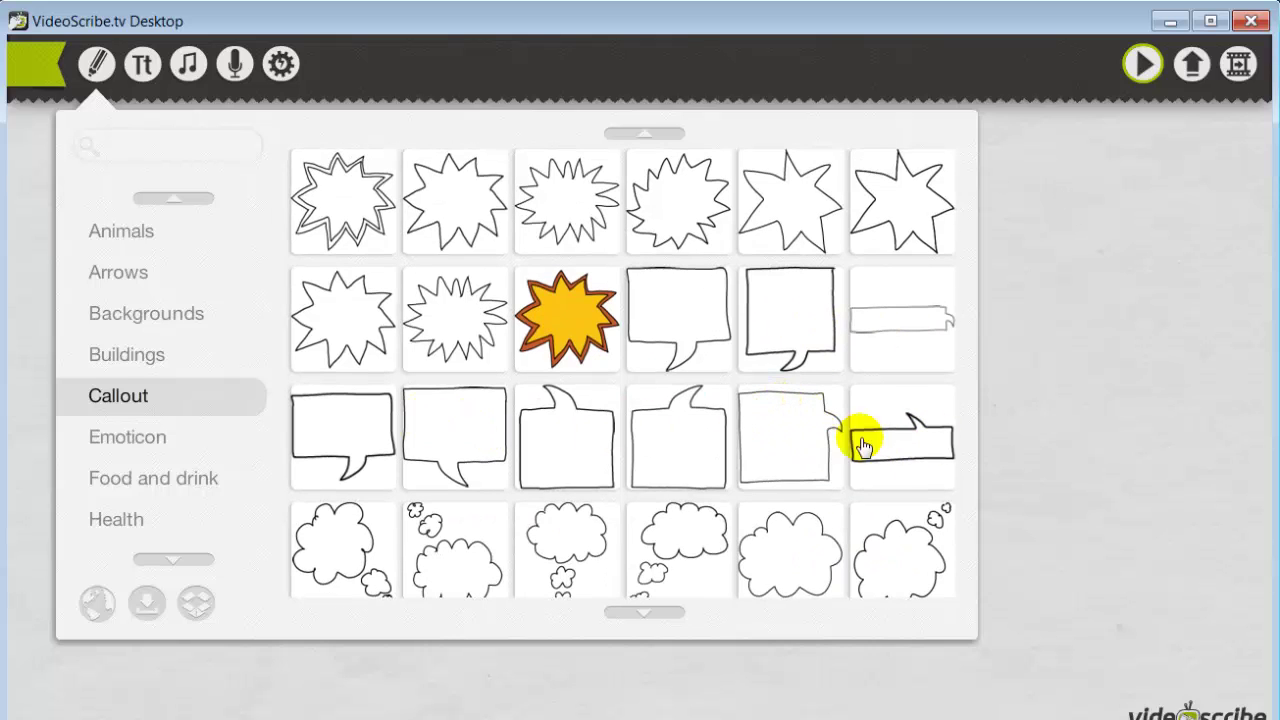
{"action": "scroll", "coordinate": [760, 450], "scroll_direction": "down", "scroll_amount": 1}
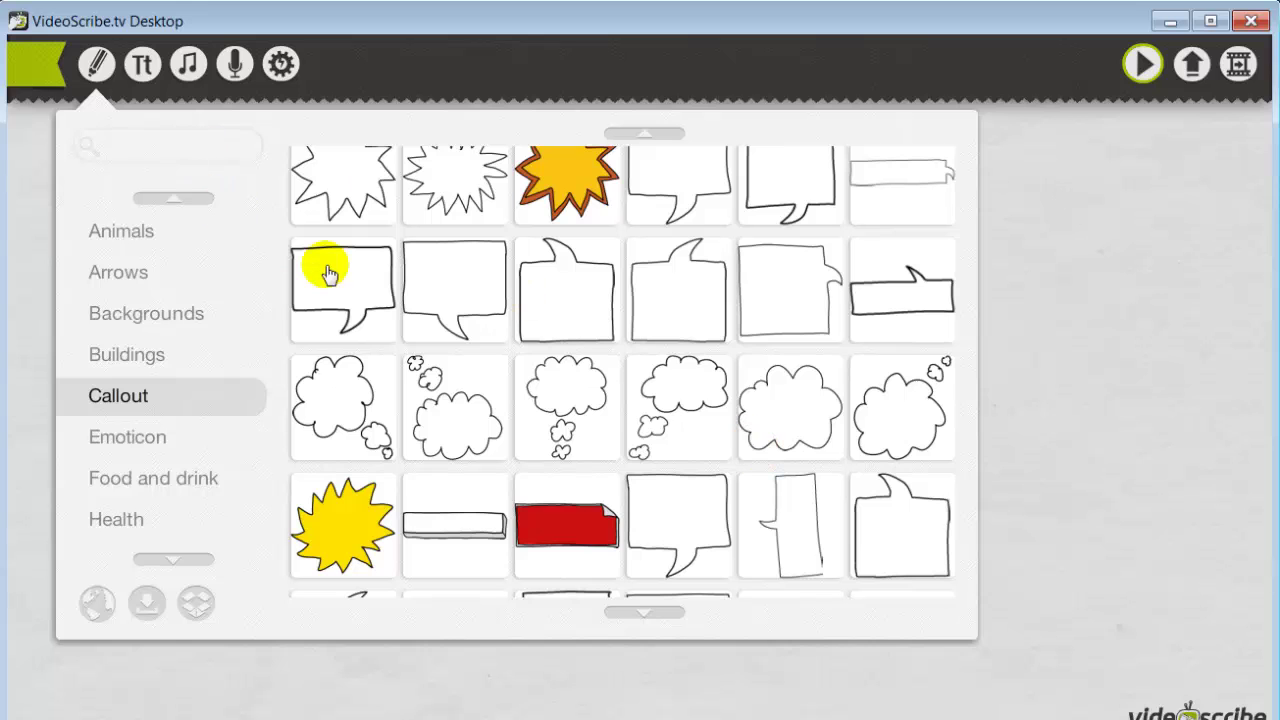
{"action": "scroll", "coordinate": [362, 300], "scroll_direction": "down", "scroll_amount": 2}
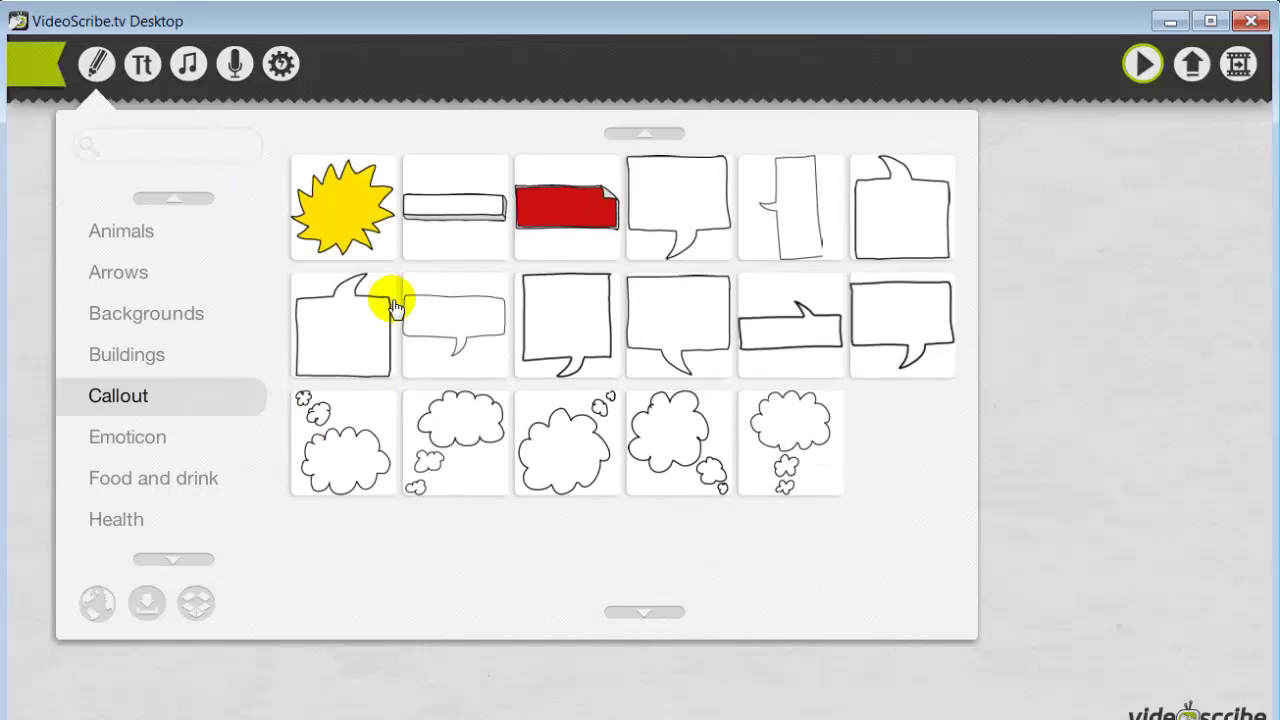
{"action": "left_click", "coordinate": [478, 425]}
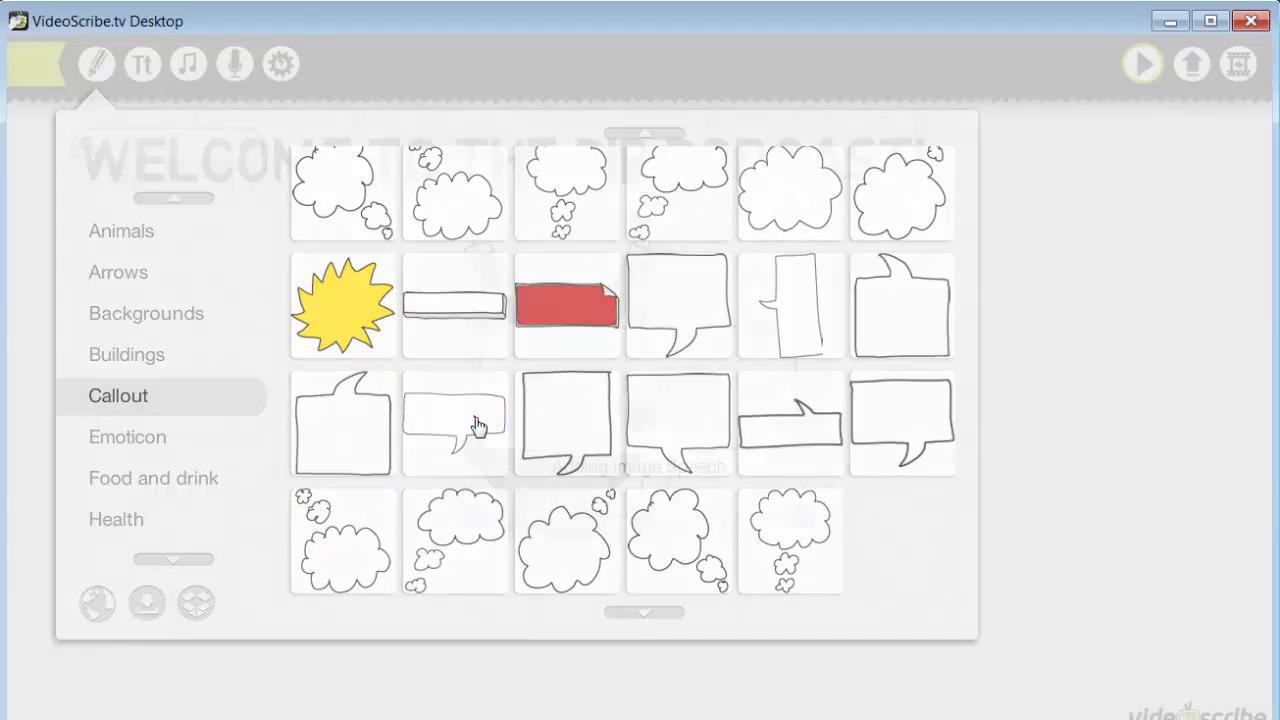
- Shrink the speech bubble and arrange it above the businesswoman's raised hand, with her image moved lower beneath the welcome text
{"action": "left_click_drag", "start_coordinate": [803, 514], "coordinate": [745, 478]}
{"action": "left_click_drag", "start_coordinate": [672, 397], "coordinate": [787, 258]}
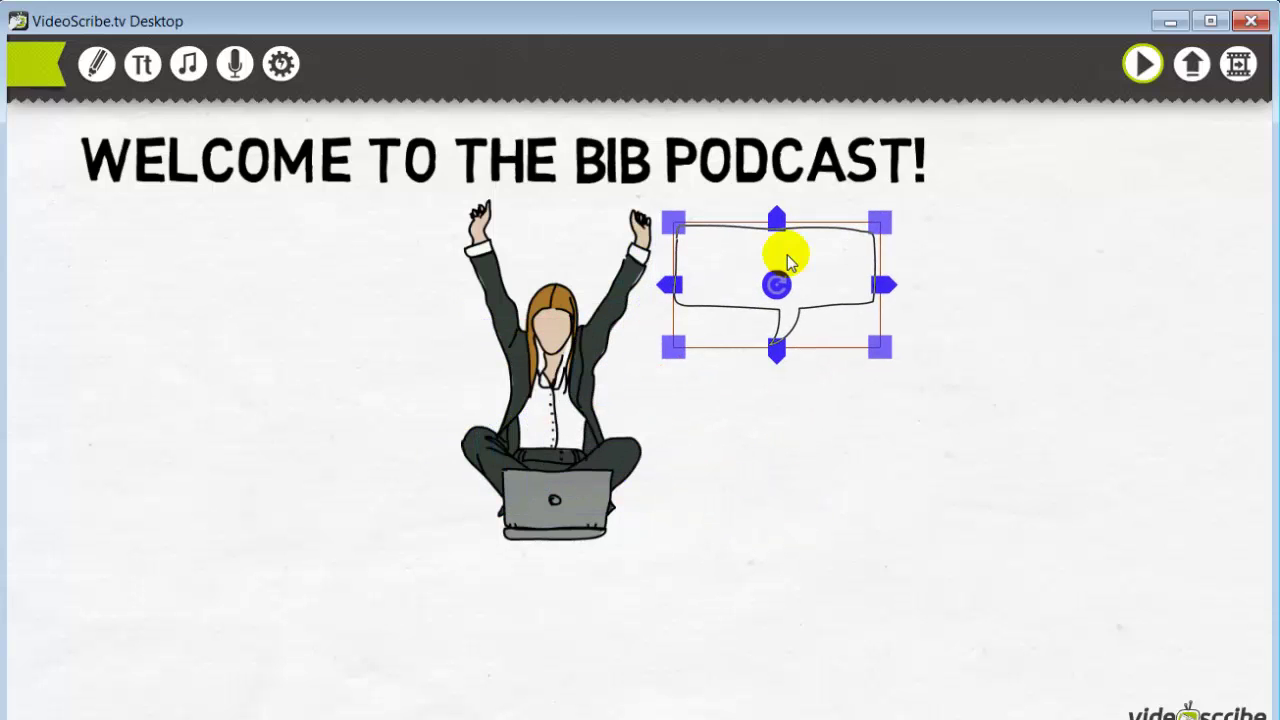
{"action": "left_click_drag", "start_coordinate": [550, 370], "coordinate": [592, 398]}
{"action": "left_click", "coordinate": [577, 445]}
{"action": "mouse_move", "coordinate": [697, 386]}
{"action": "left_mouse_down"}
{"action": "mouse_move", "coordinate": [571, 480]}
{"action": "mouse_move", "coordinate": [711, 397]}
{"action": "left_mouse_up"}
{"action": "left_click_drag", "start_coordinate": [612, 345], "coordinate": [606, 461]}
{"action": "left_click_drag", "start_coordinate": [801, 314], "coordinate": [750, 285]}
{"action": "left_click", "coordinate": [863, 290]}
{"action": "left_click_drag", "start_coordinate": [666, 429], "coordinate": [678, 452]}
{"action": "mouse_move", "coordinate": [820, 277]}
{"action": "left_mouse_down"}
{"action": "mouse_move", "coordinate": [777, 277]}
{"action": "mouse_move", "coordinate": [797, 277]}
{"action": "left_mouse_up"}
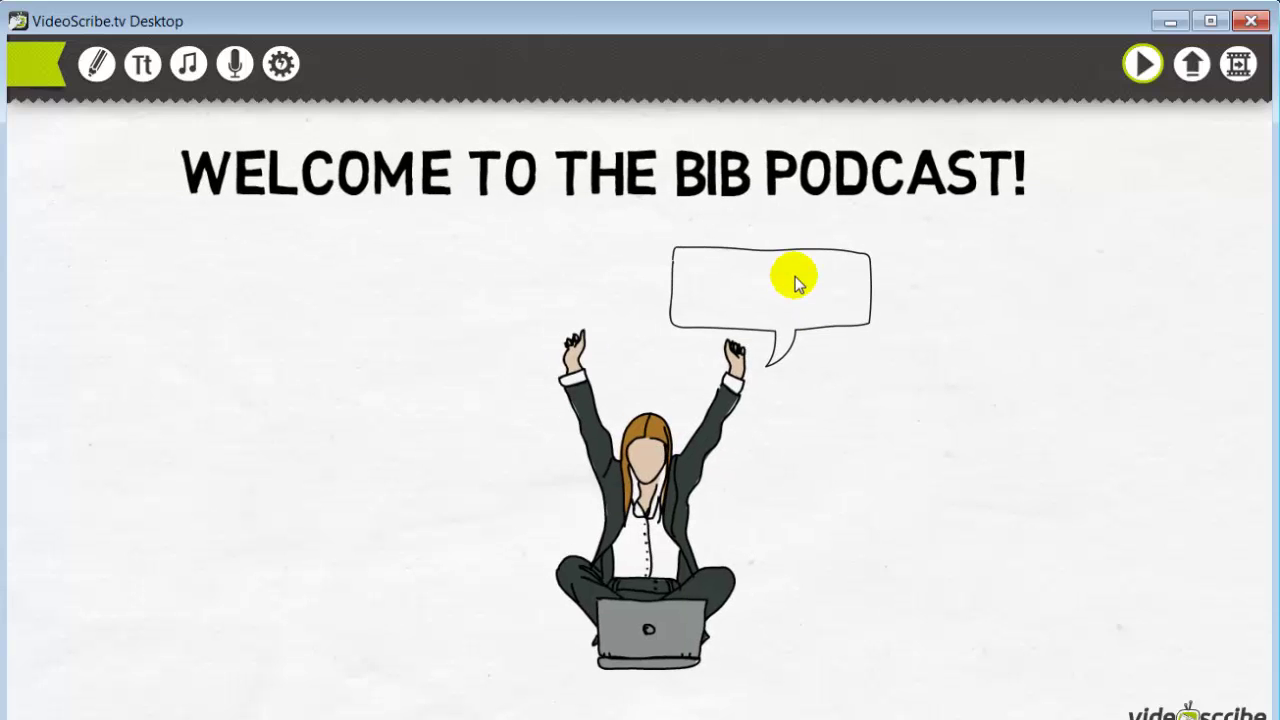
- Enlarge the speech bubble so it fills the space between the title and the woman's raised hand
{"action": "left_click", "coordinate": [801, 337]}
{"action": "left_click_drag", "start_coordinate": [874, 369], "coordinate": [930, 397]}
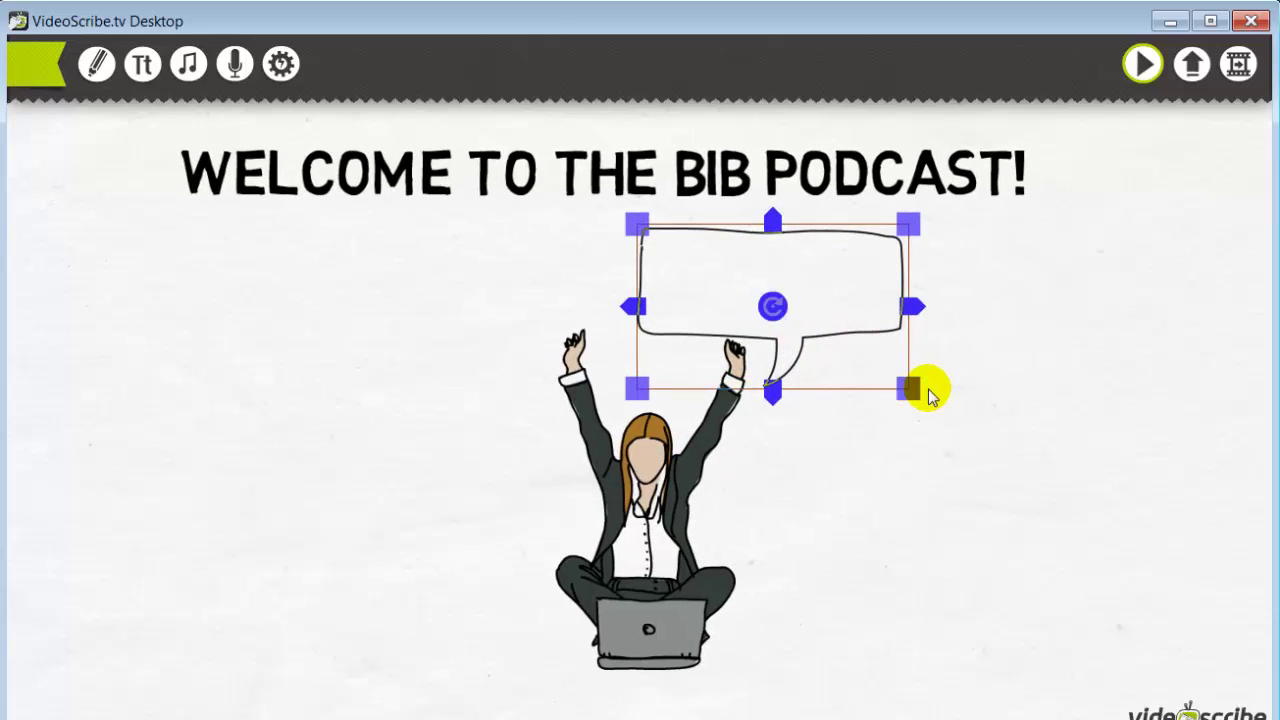
{"action": "left_click", "coordinate": [765, 516]}
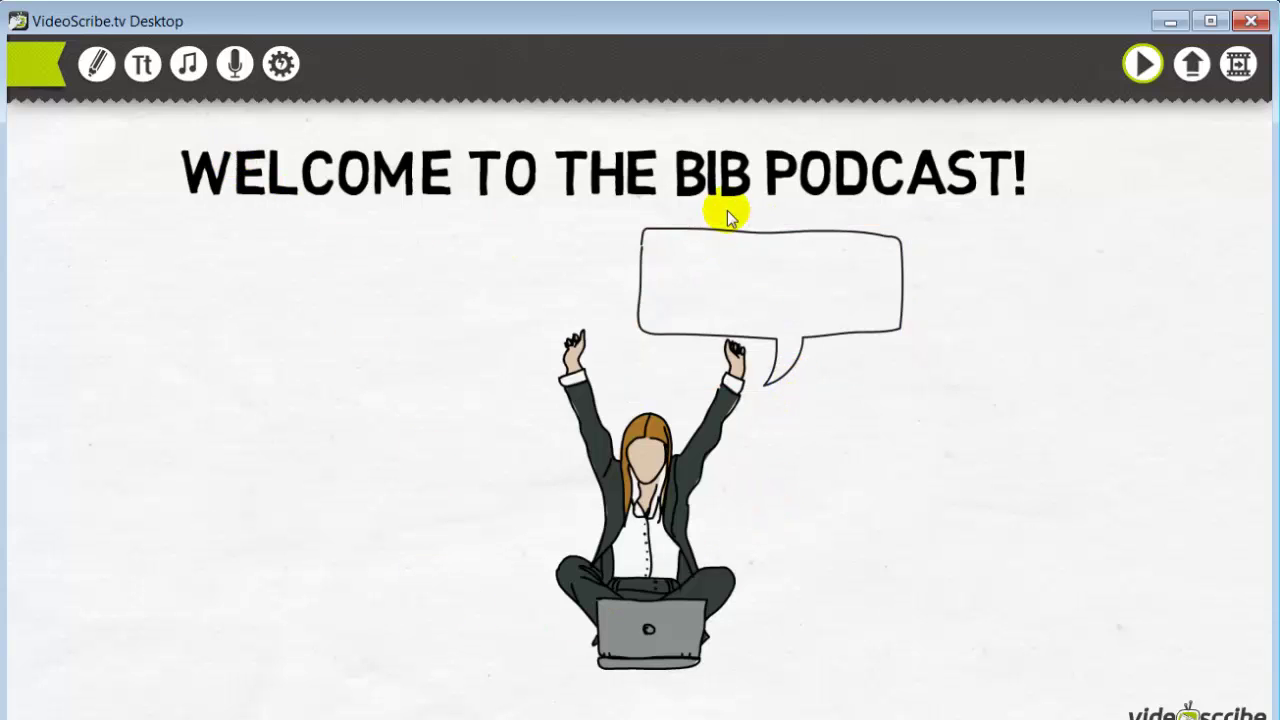
- Add the text "Welcome to the show!" and scale it down to fit inside the speech bubble
{"action": "left_click", "coordinate": [146, 70]}
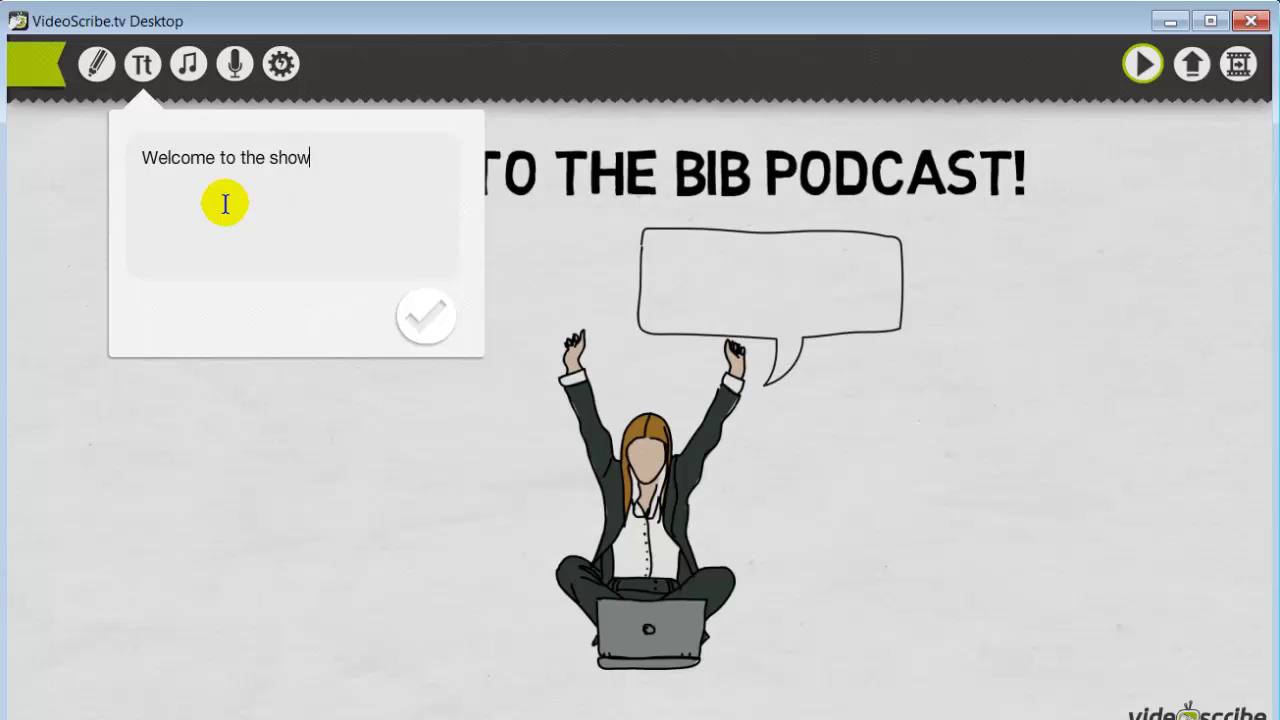
{"action": "left_click", "coordinate": [425, 316]}
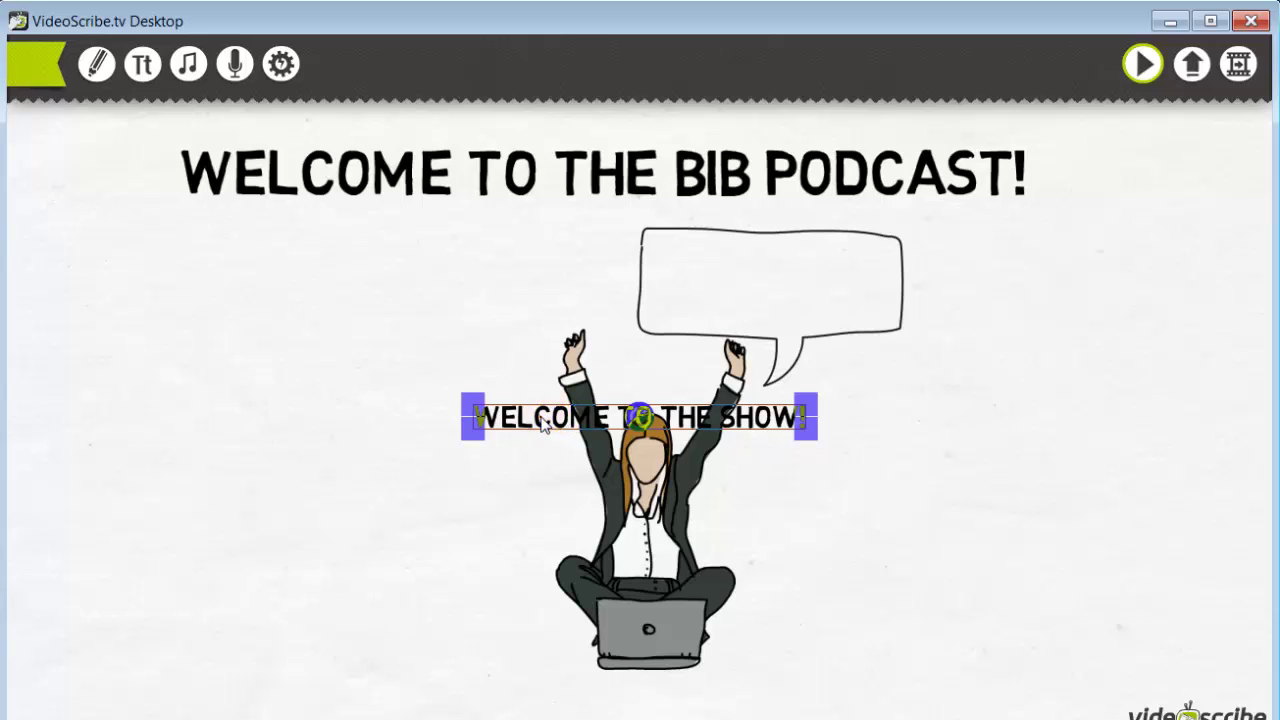
{"action": "left_click_drag", "start_coordinate": [545, 405], "coordinate": [732, 289]}
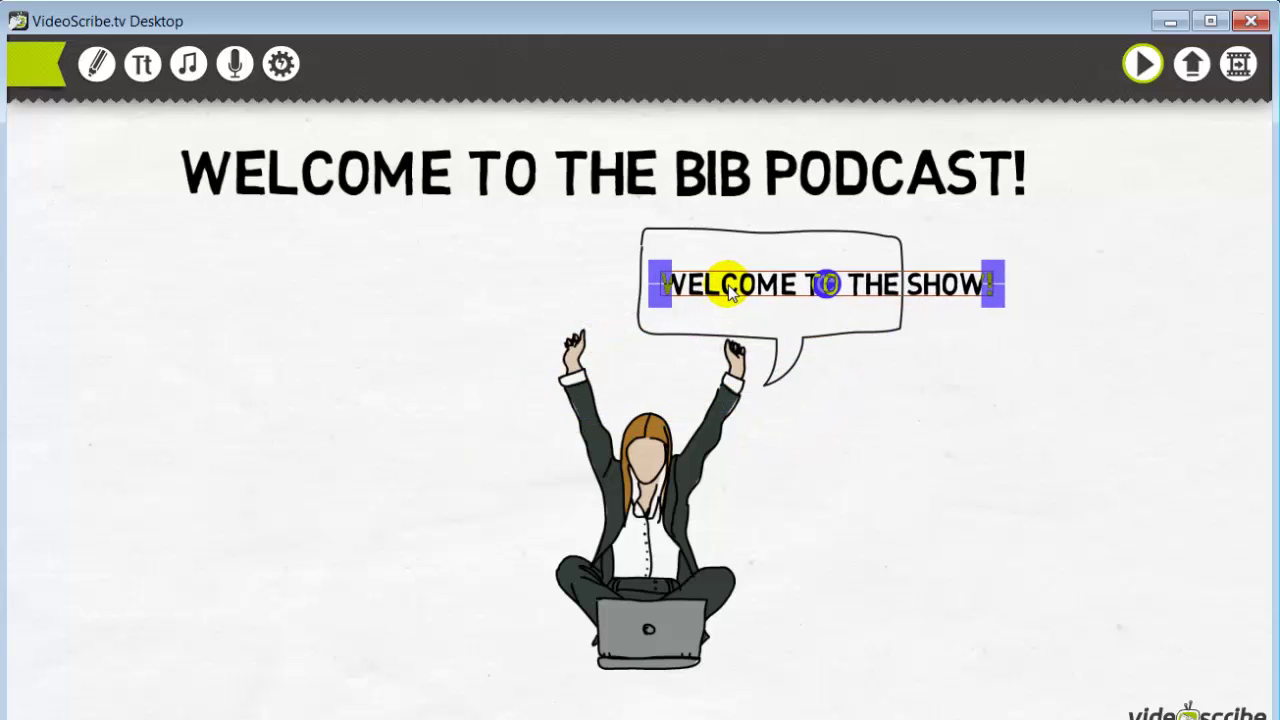
{"action": "left_click_drag", "start_coordinate": [1003, 305], "coordinate": [960, 300]}
{"action": "left_click_drag", "start_coordinate": [862, 287], "coordinate": [809, 285]}
{"action": "left_click", "coordinate": [816, 320]}
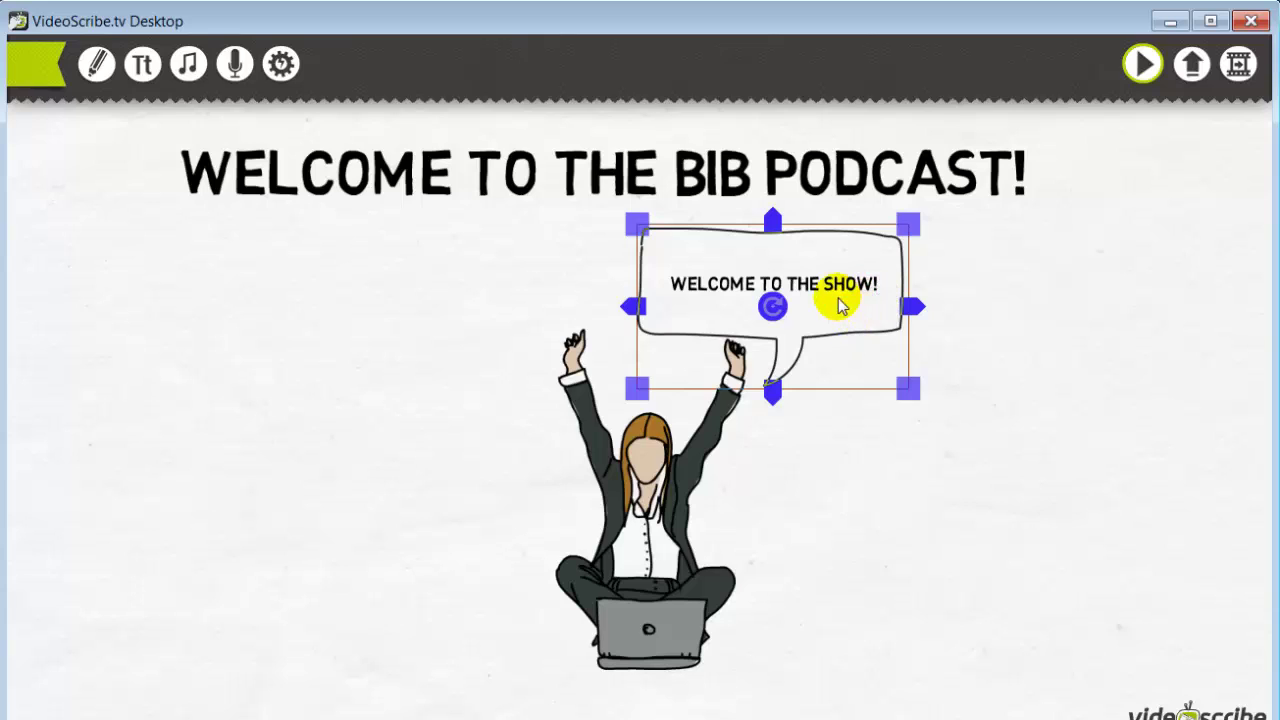
{"action": "left_click", "coordinate": [928, 398]}
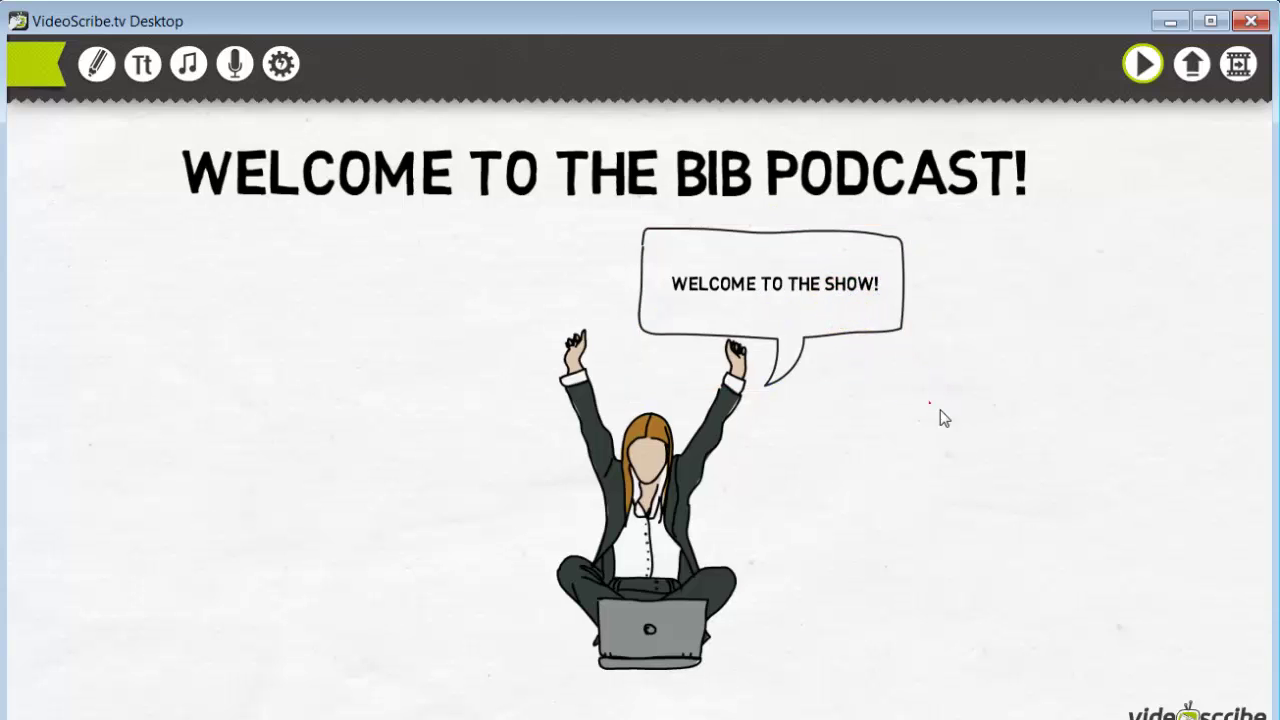
- Enlarge the "Welcome to the show!" text slightly so it spans nearly the full width of the speech bubble
{"action": "left_click", "coordinate": [790, 295]}
{"action": "mouse_move", "coordinate": [877, 289]}
{"action": "left_mouse_down"}
{"action": "mouse_move", "coordinate": [1000, 295]}
{"action": "mouse_move", "coordinate": [870, 300]}
{"action": "left_mouse_up"}
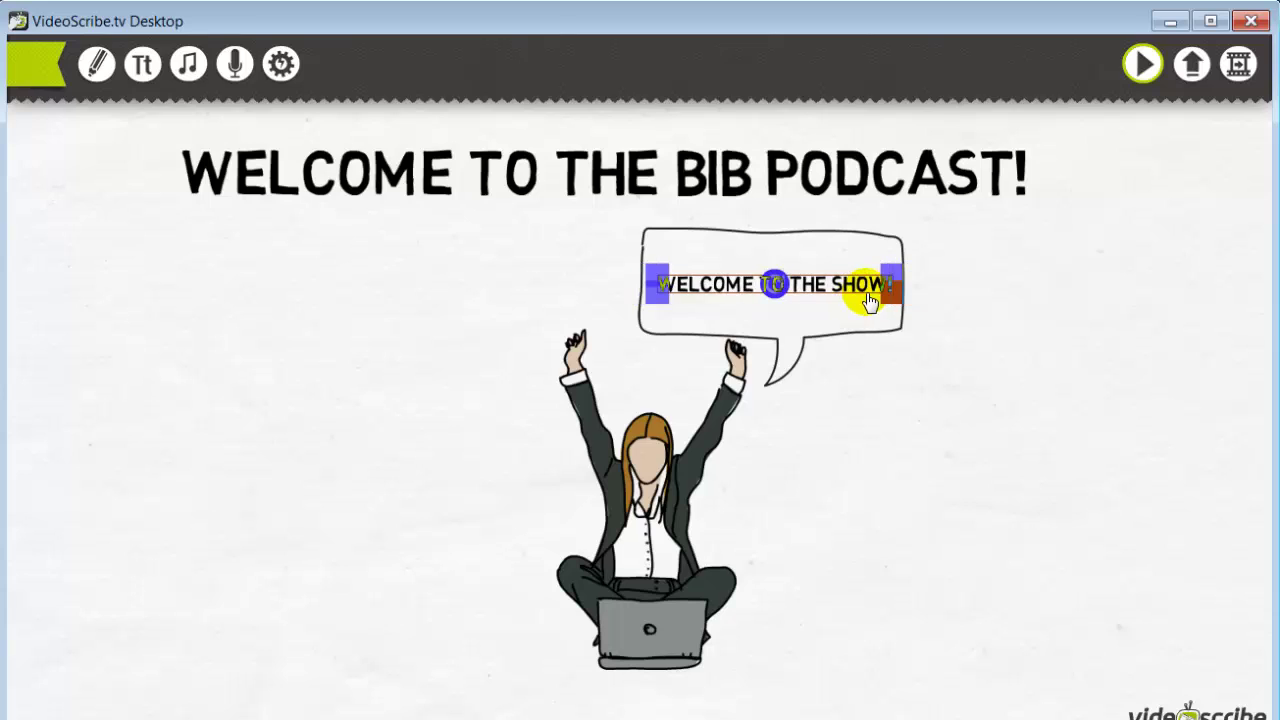
{"action": "left_click", "coordinate": [863, 369]}
{"action": "left_click", "coordinate": [866, 511]}
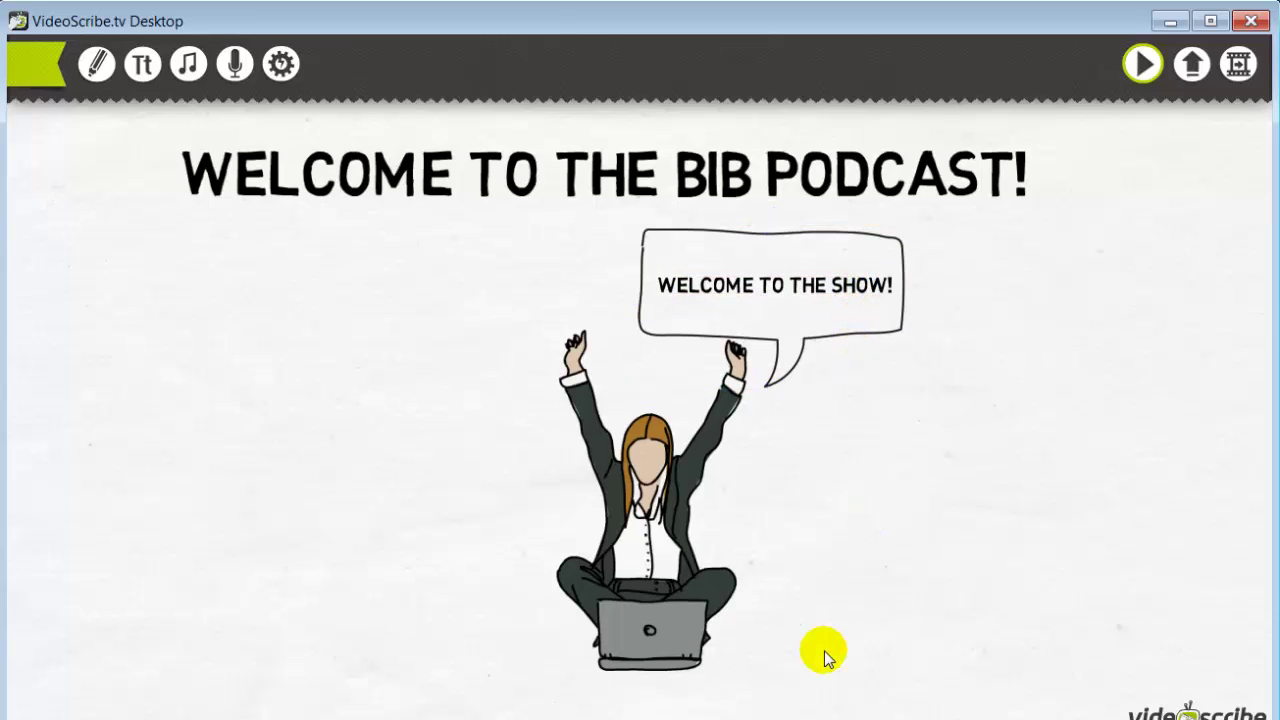
{"action": "left_click_drag", "start_coordinate": [617, 467], "coordinate": [656, 496]}
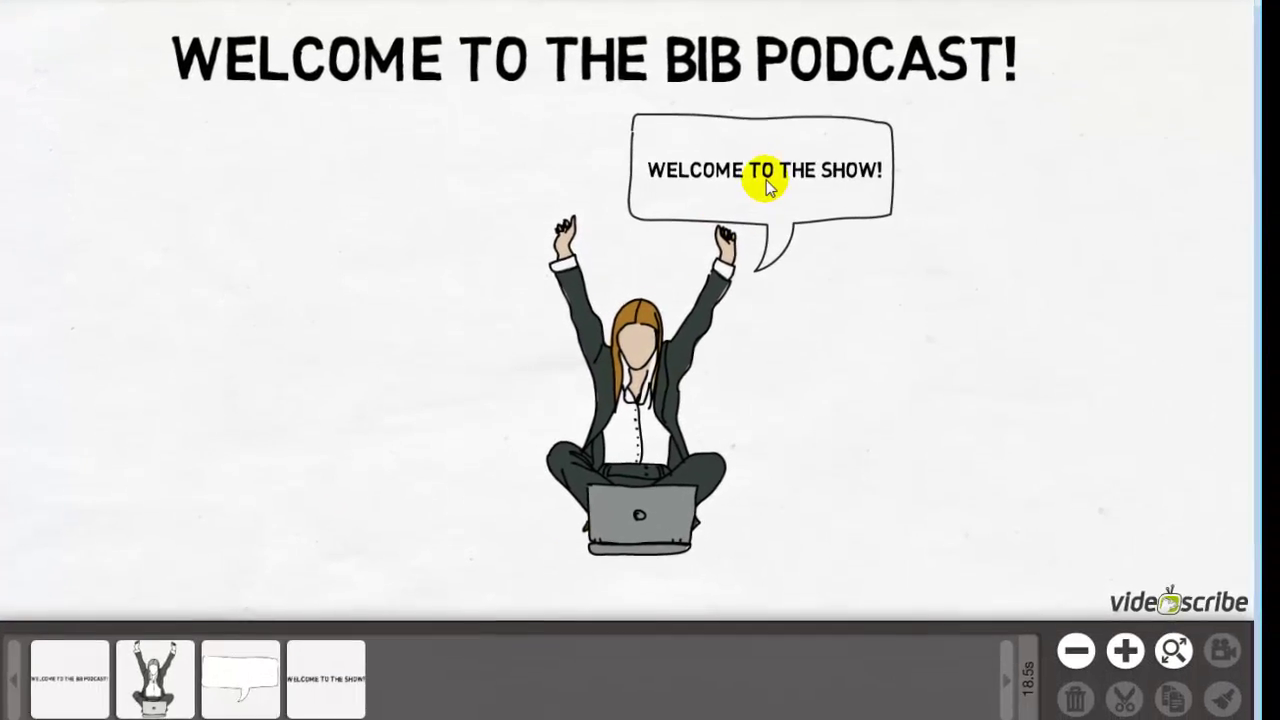
{"action": "left_click", "coordinate": [766, 188]}
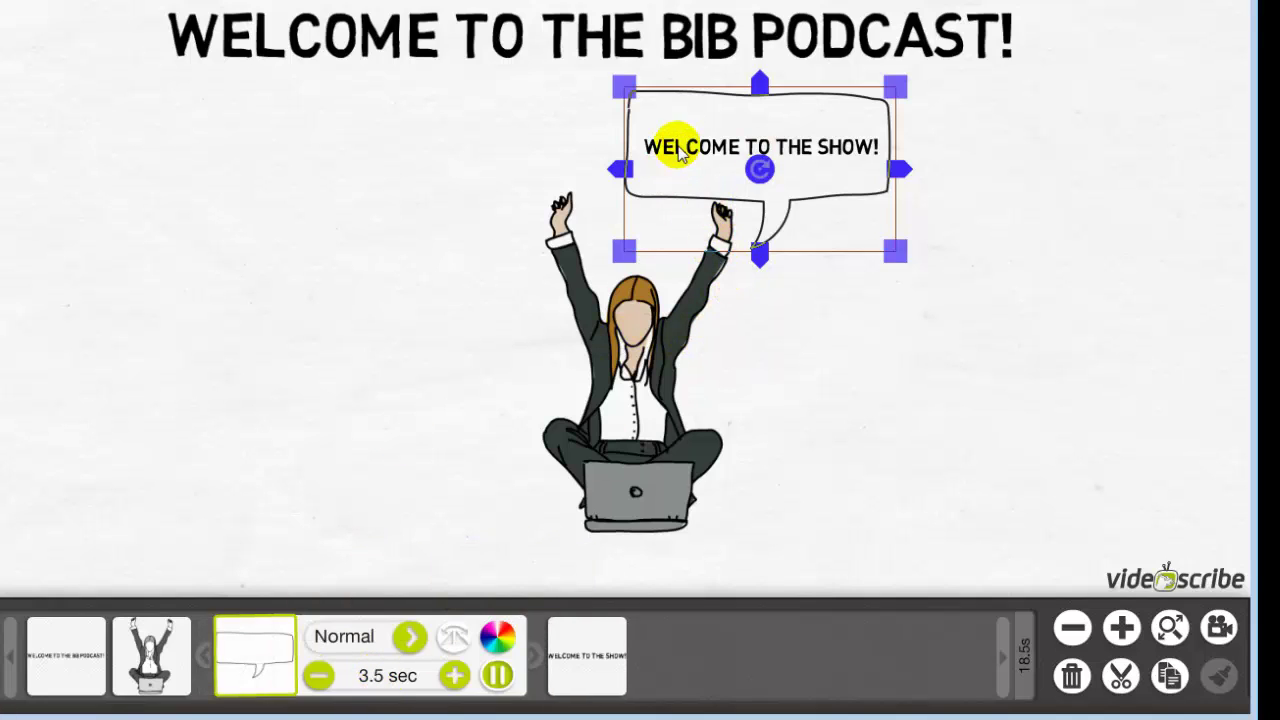
{"action": "left_click", "coordinate": [971, 343]}
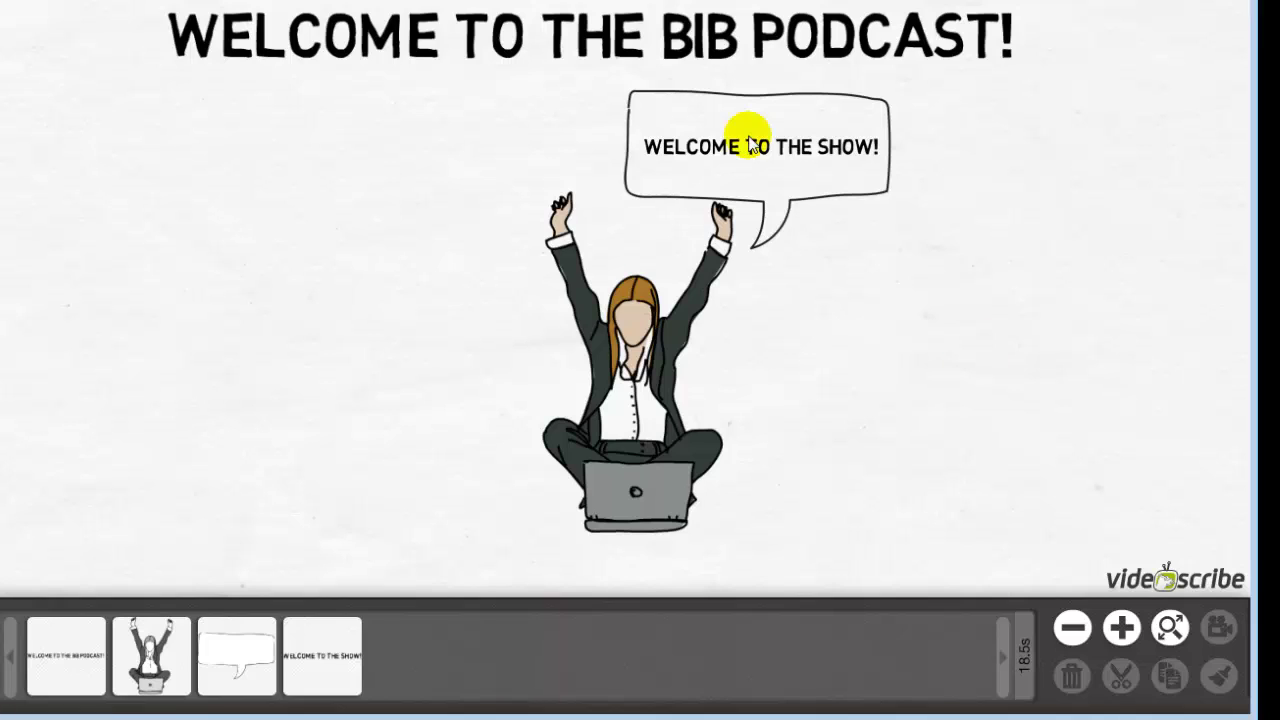
{"action": "left_click", "coordinate": [750, 145]}
{"action": "left_click", "coordinate": [582, 40]}
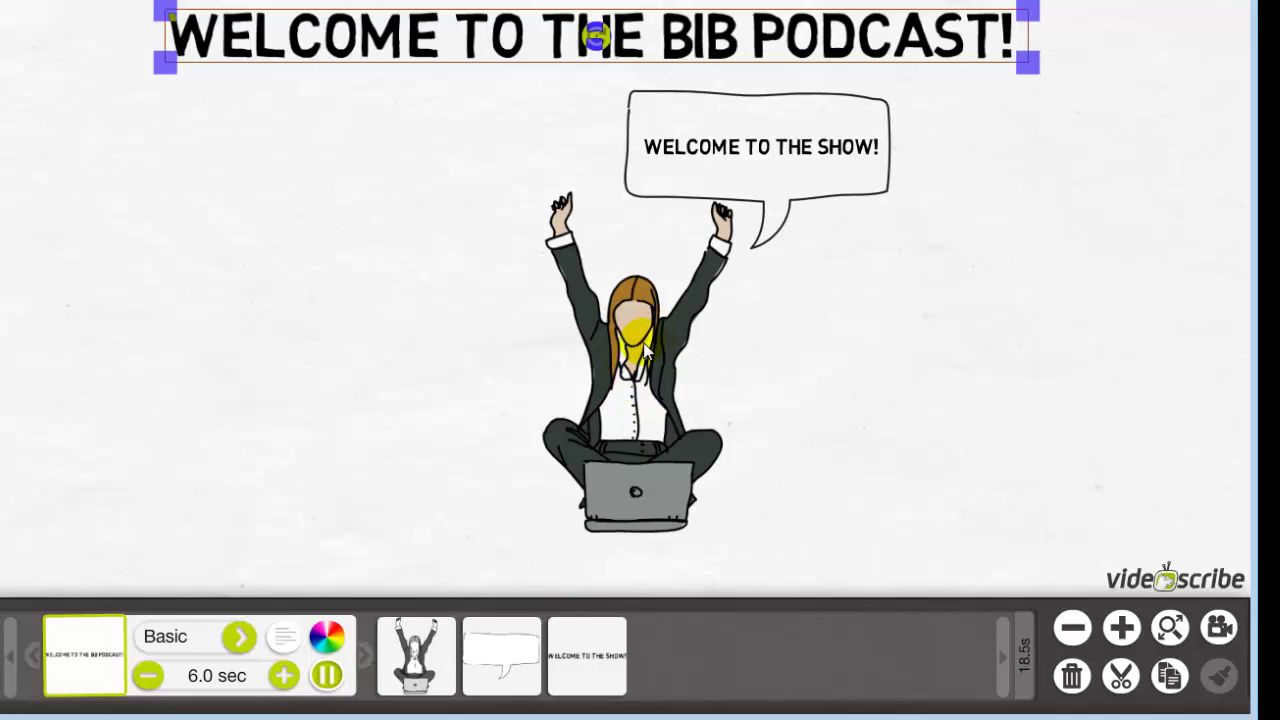
{"action": "left_click", "coordinate": [425, 345]}
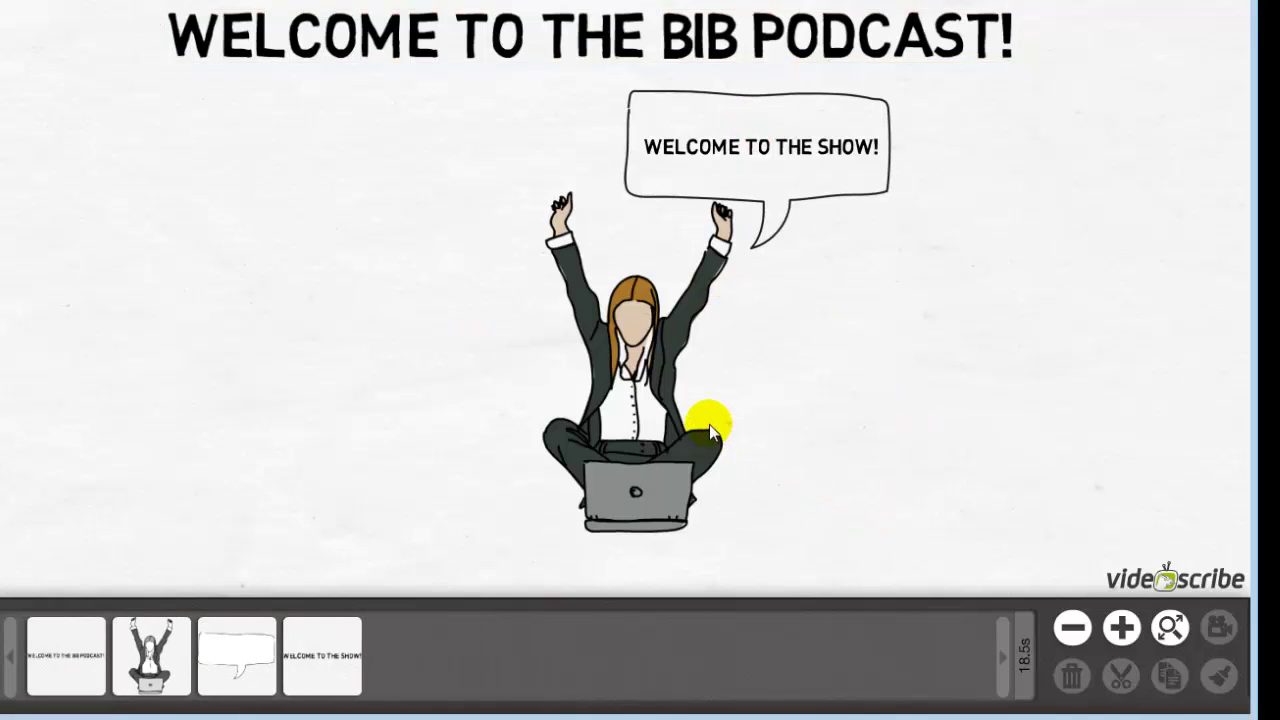
- Play the scribe from the businesswoman image onward to preview the speech bubble and its text
{"action": "left_click", "coordinate": [638, 365]}
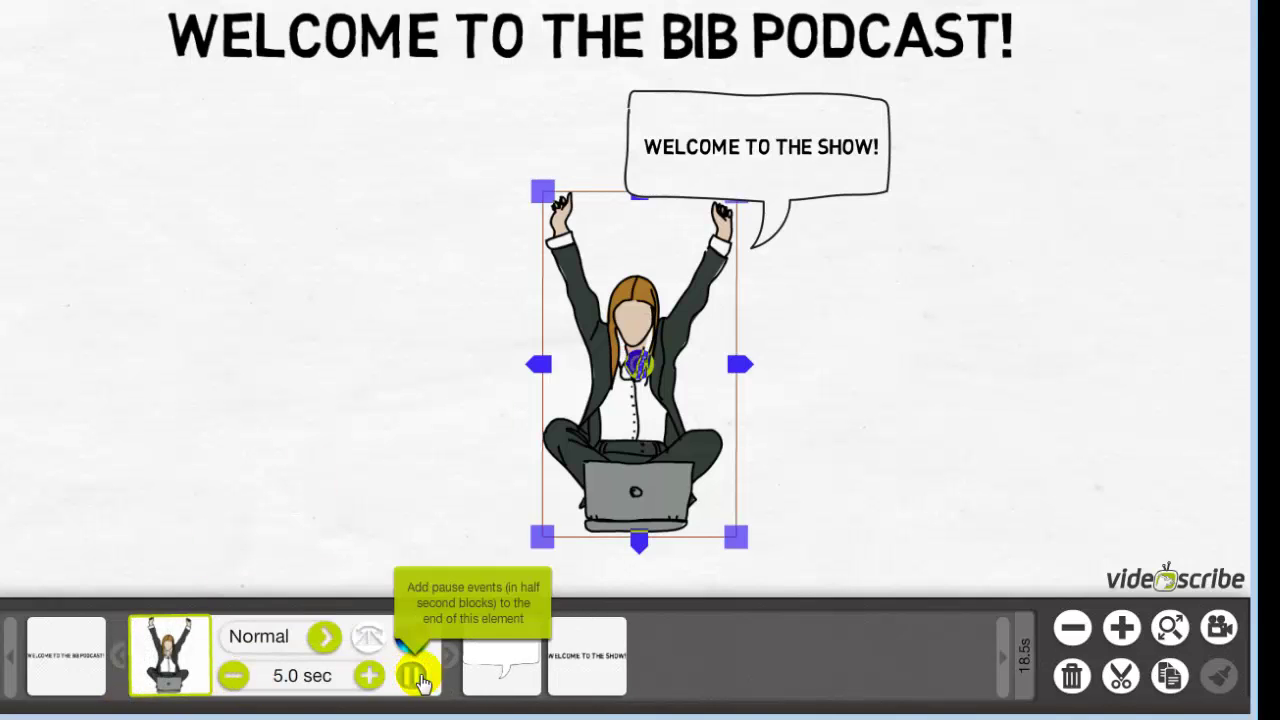
{"action": "left_click", "coordinate": [188, 672]}
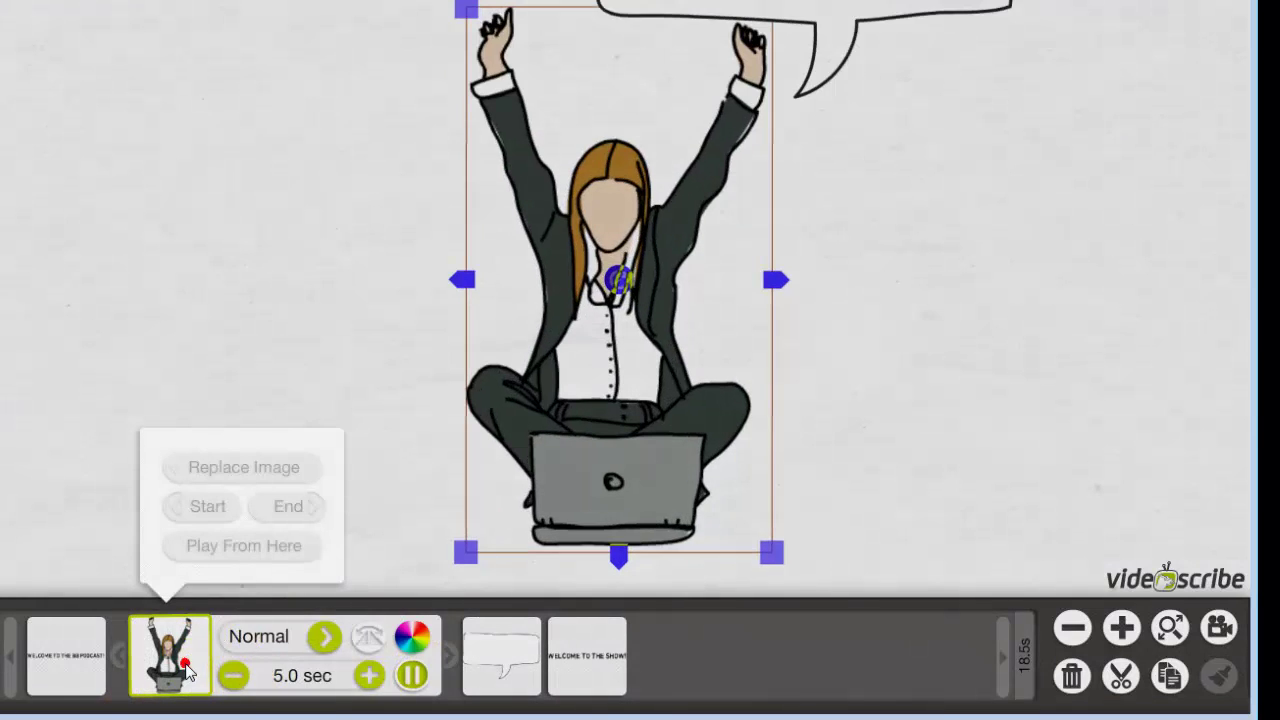
{"action": "left_click", "coordinate": [226, 546]}
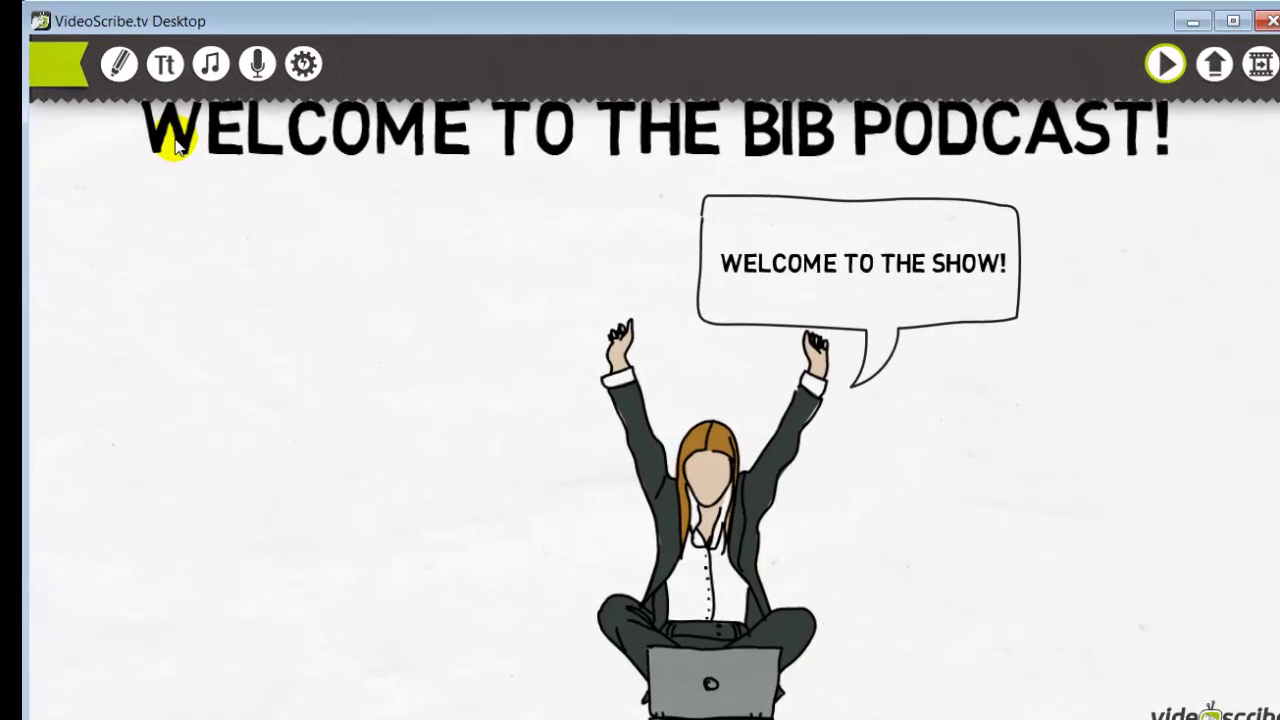
- Open the file chooser for importing an image from the computer into the scribe, and dismiss it
{"action": "left_click", "coordinate": [118, 70]}
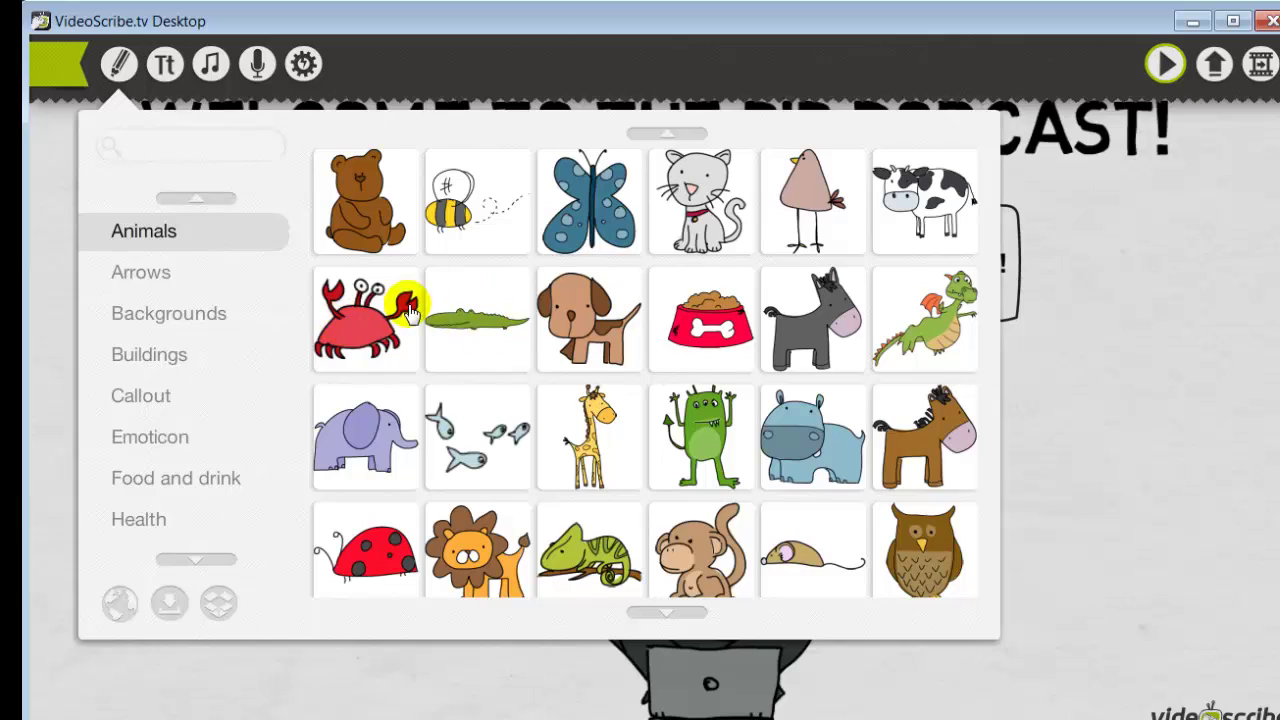
{"action": "left_click", "coordinate": [172, 606]}
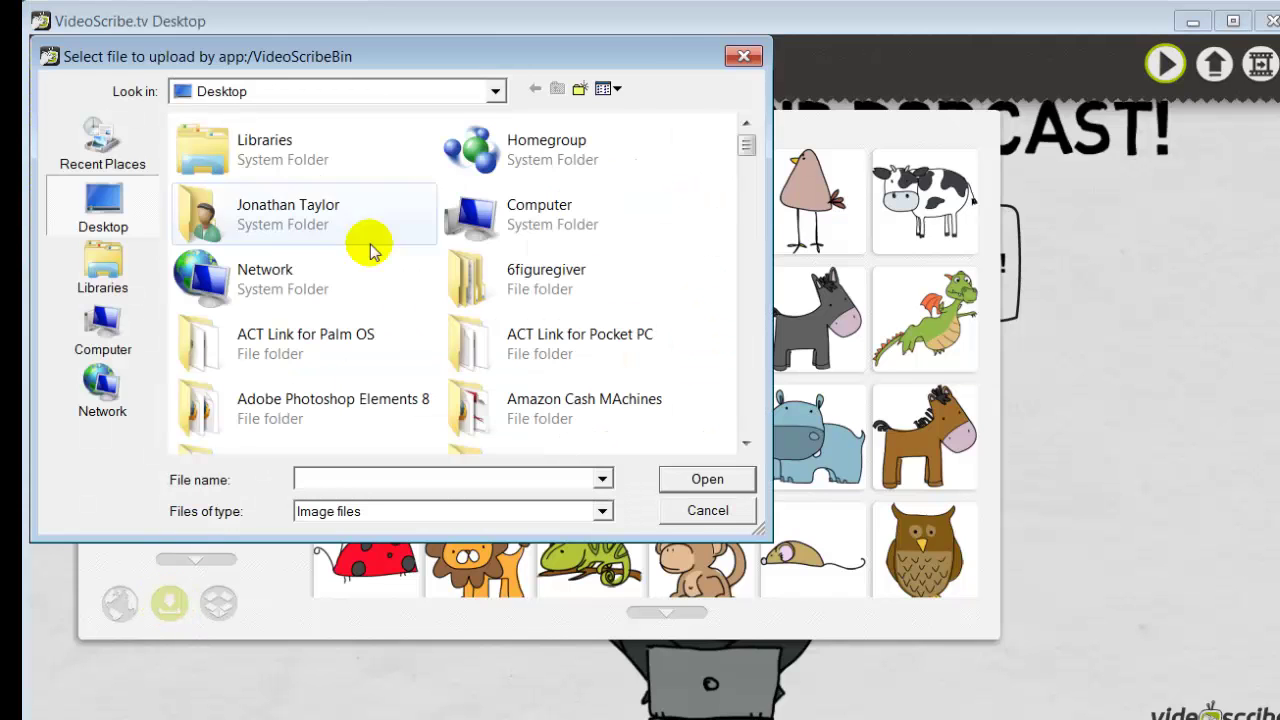
{"action": "left_click", "coordinate": [744, 56]}
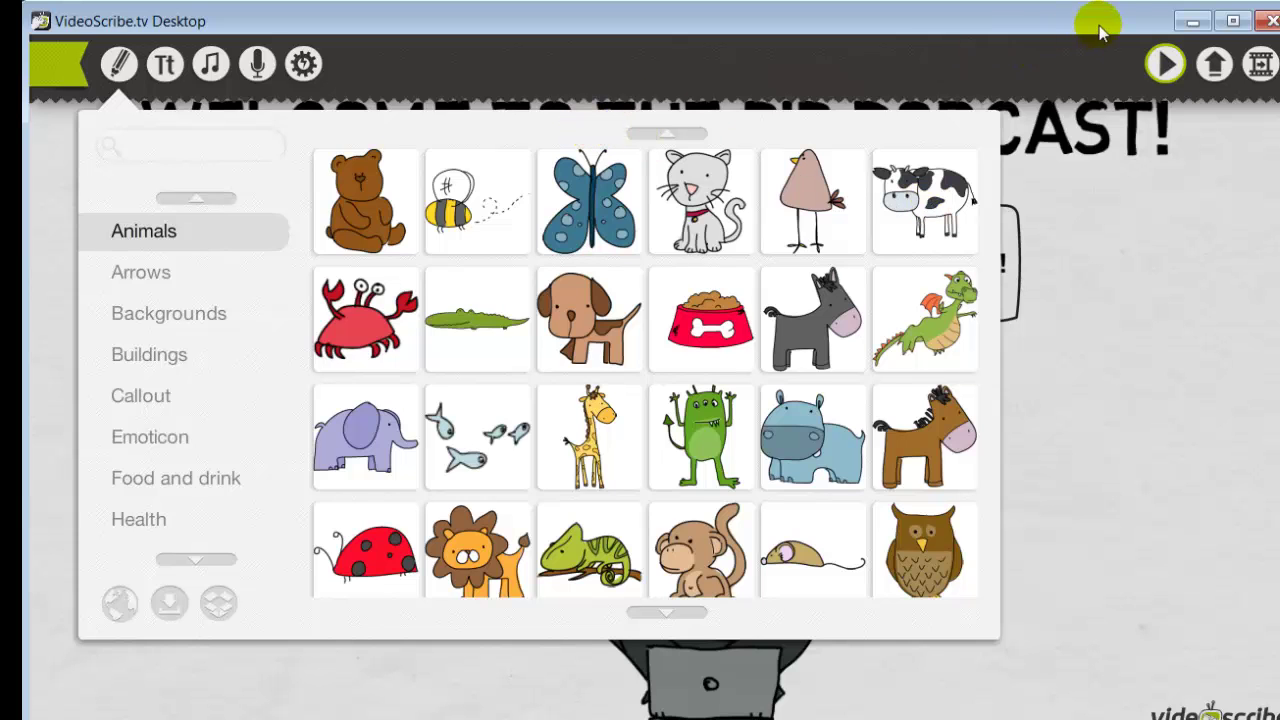
- Start creating a video from the scribe and save the scribe under the name "bib podcast" when asked
{"action": "left_click", "coordinate": [1262, 78]}
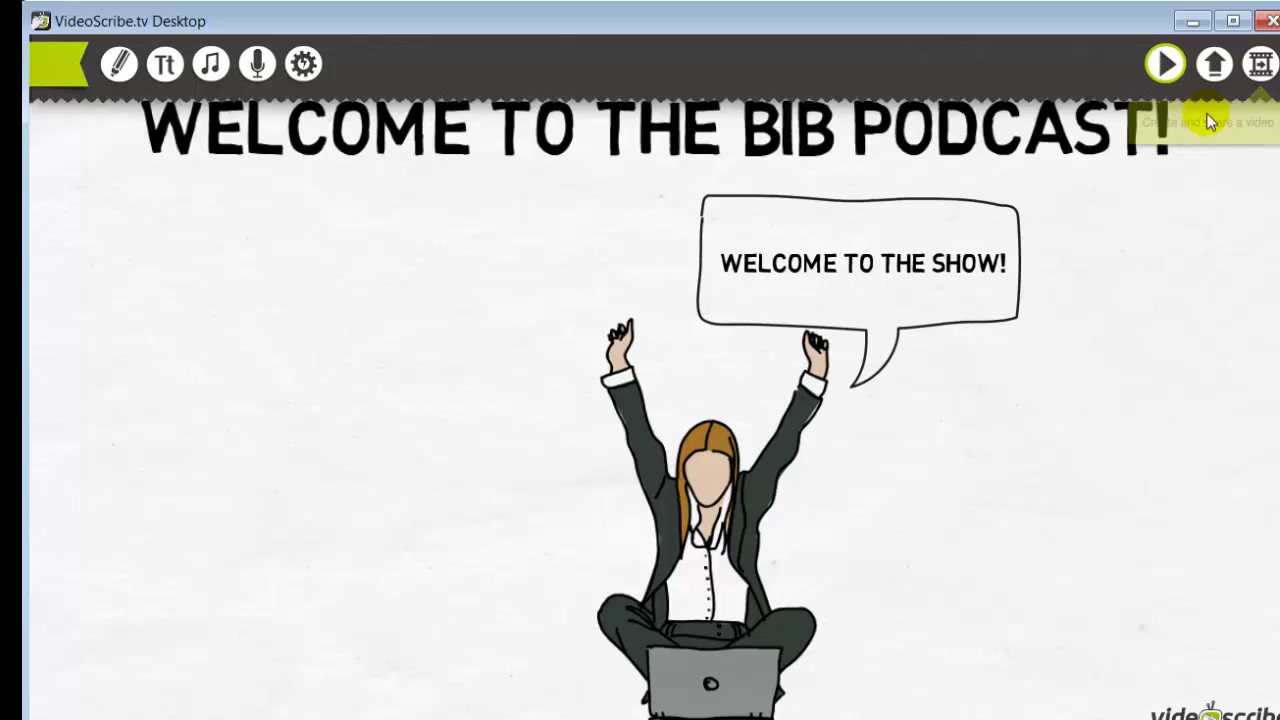
{"action": "left_click", "coordinate": [1258, 66]}
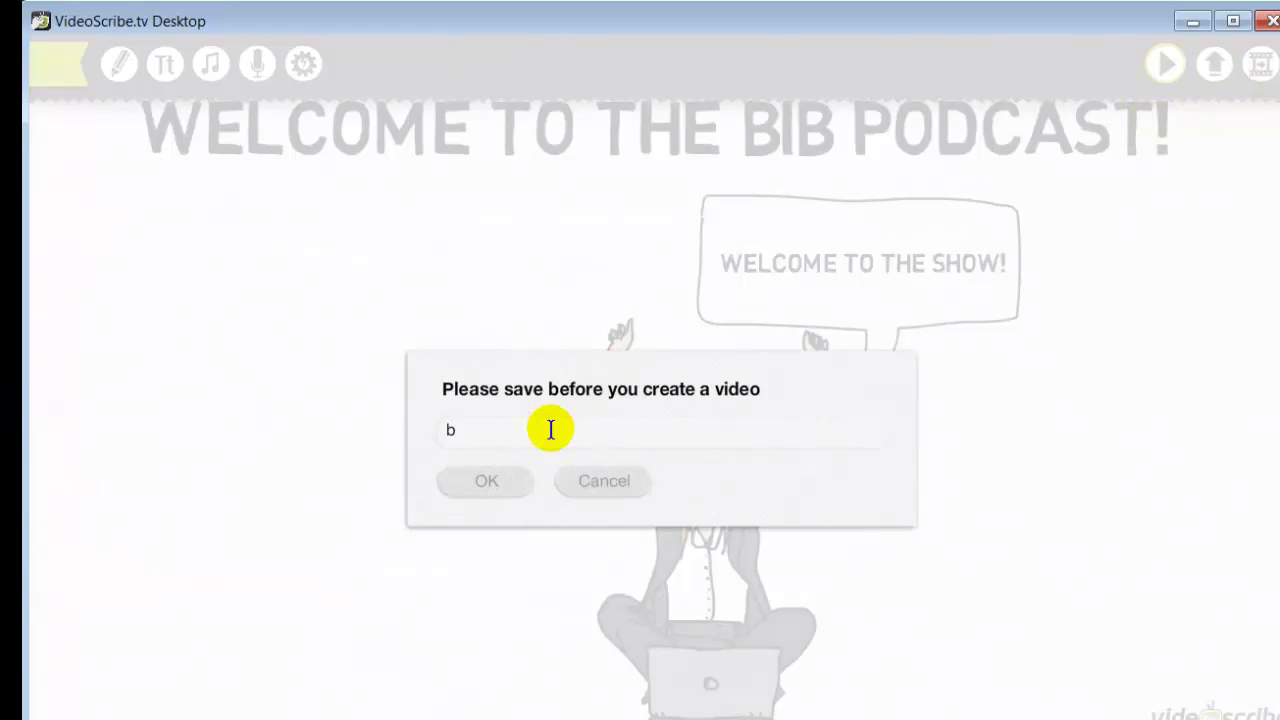
{"action": "type", "text": "bib podcast"}
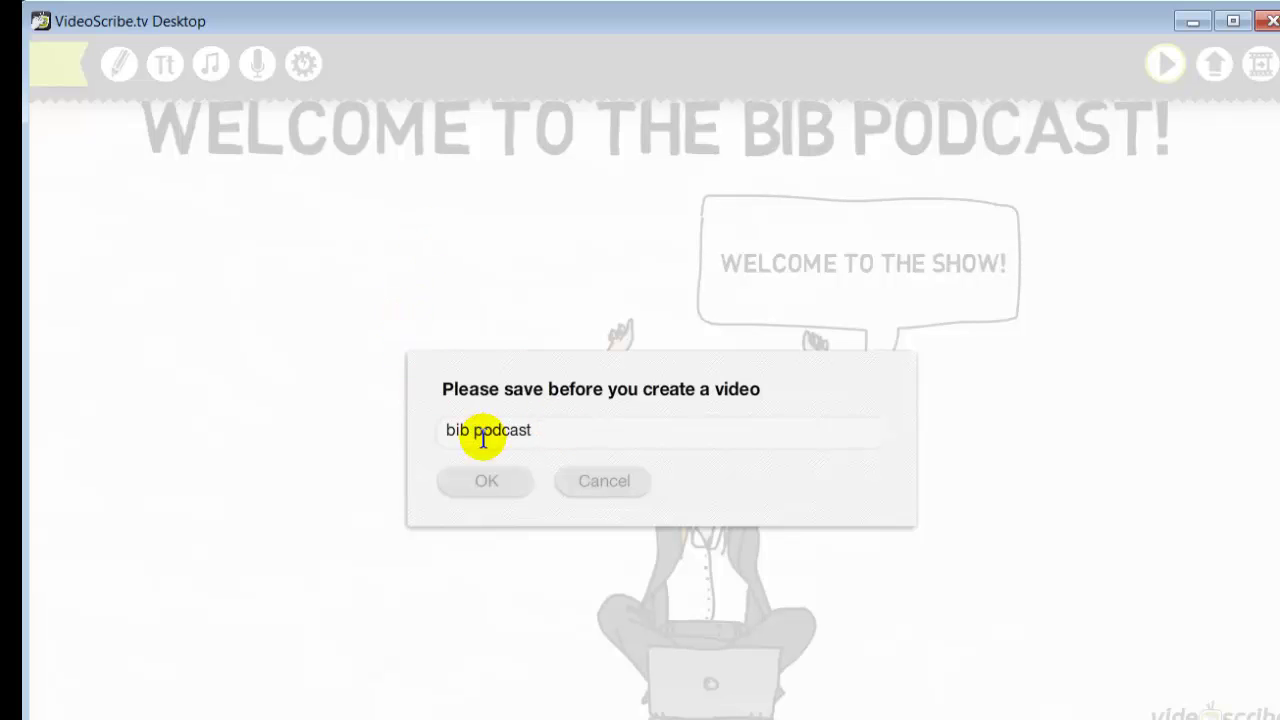
{"action": "left_click", "coordinate": [505, 485]}
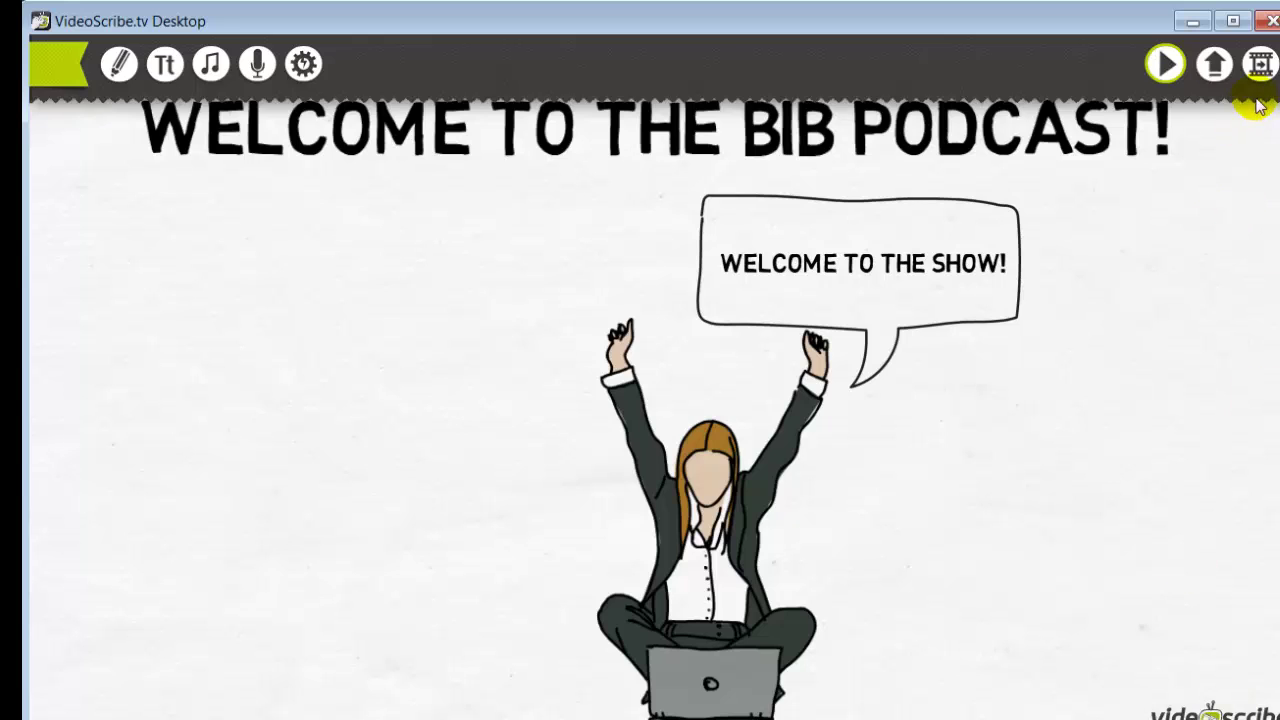
- Bring up the video creation settings and set the Quicktime movie's quality to 90%
{"action": "left_click", "coordinate": [1260, 66]}
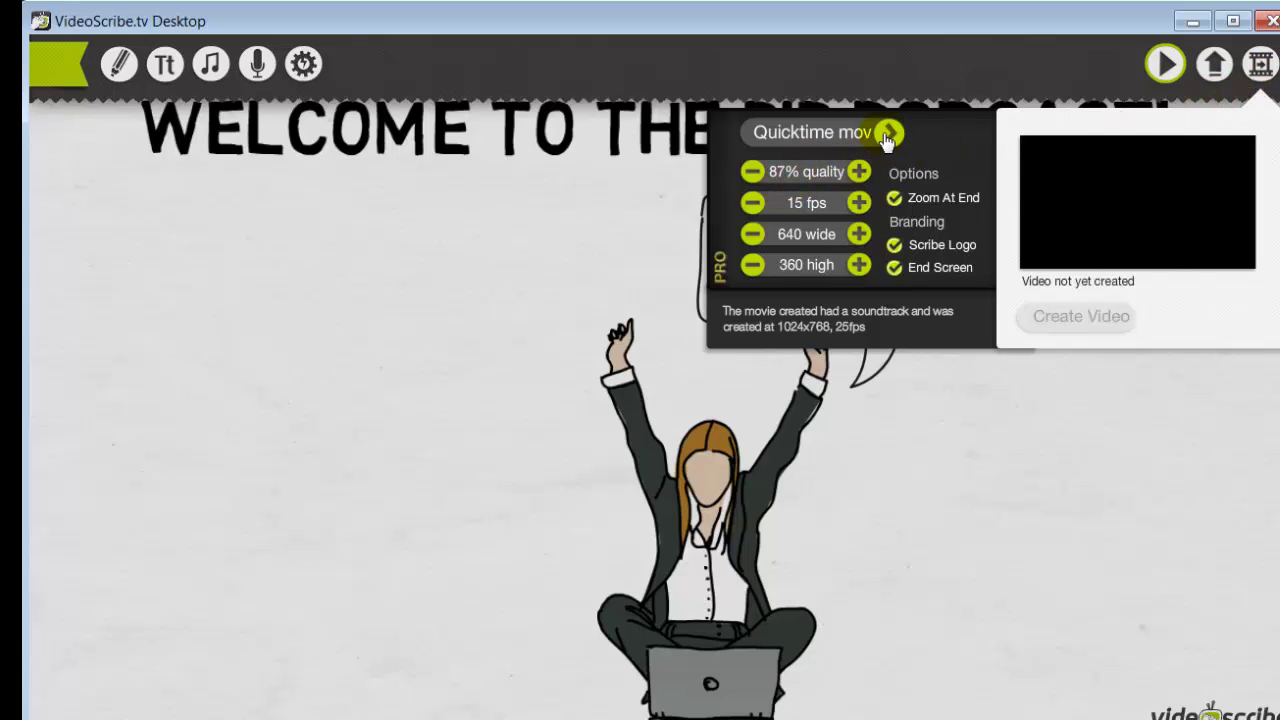
{"action": "left_click", "coordinate": [857, 180]}
{"action": "left_click", "coordinate": [857, 180]}
{"action": "left_click", "coordinate": [857, 180]}
{"action": "left_click", "coordinate": [857, 180]}
{"action": "left_click", "coordinate": [753, 178]}
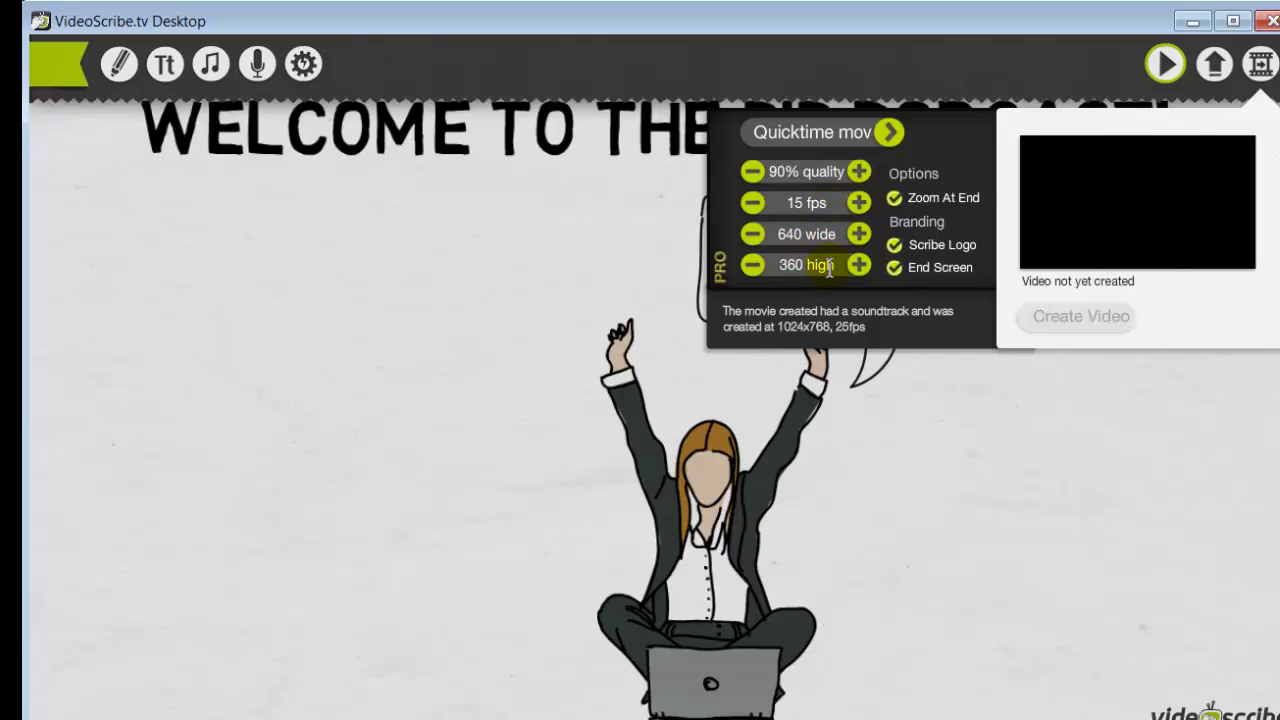
- Toggle the Scribe Logo and End Screen branding options for the video
{"action": "left_click", "coordinate": [928, 244]}
{"action": "left_click", "coordinate": [912, 246]}
{"action": "left_click", "coordinate": [913, 265]}
{"action": "left_click", "coordinate": [900, 246]}
{"action": "left_click", "coordinate": [894, 275]}
{"action": "left_click", "coordinate": [894, 268]}
- Proceed with creating the video and examine the destinations for saving it to the computer or to Dropbox
{"action": "left_click", "coordinate": [1086, 318]}
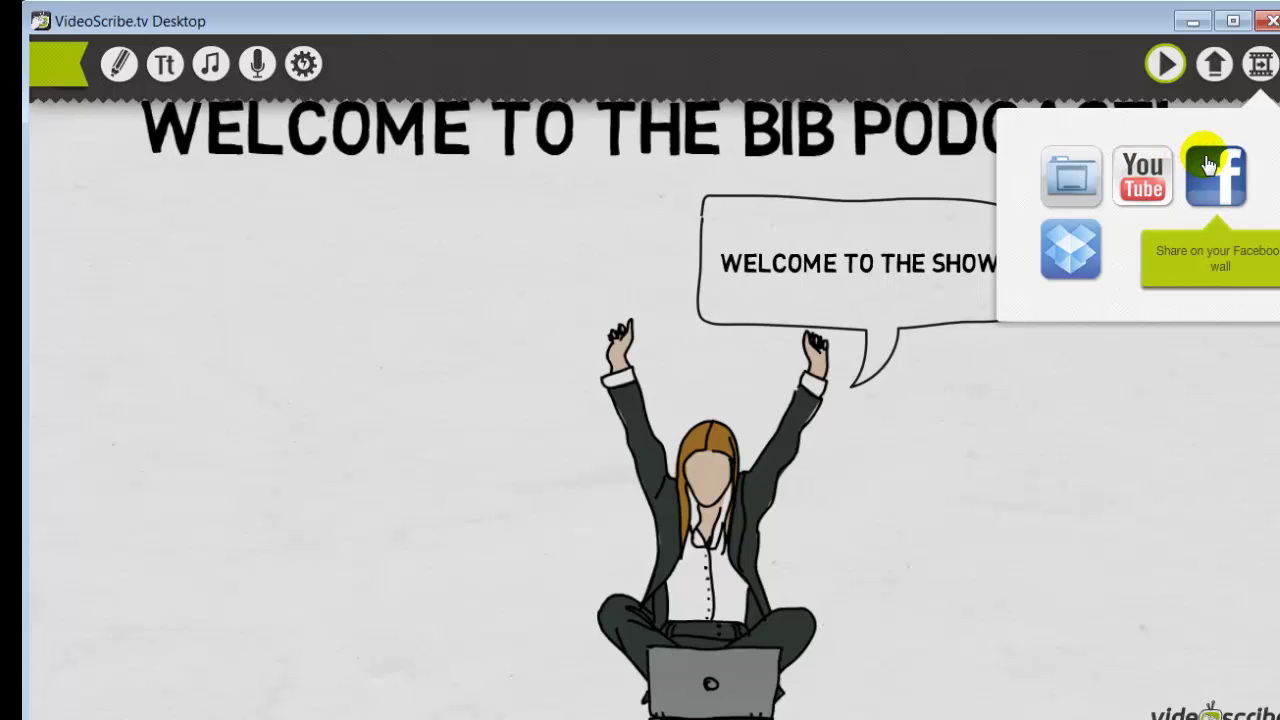
{"action": "left_click", "coordinate": [1073, 190]}
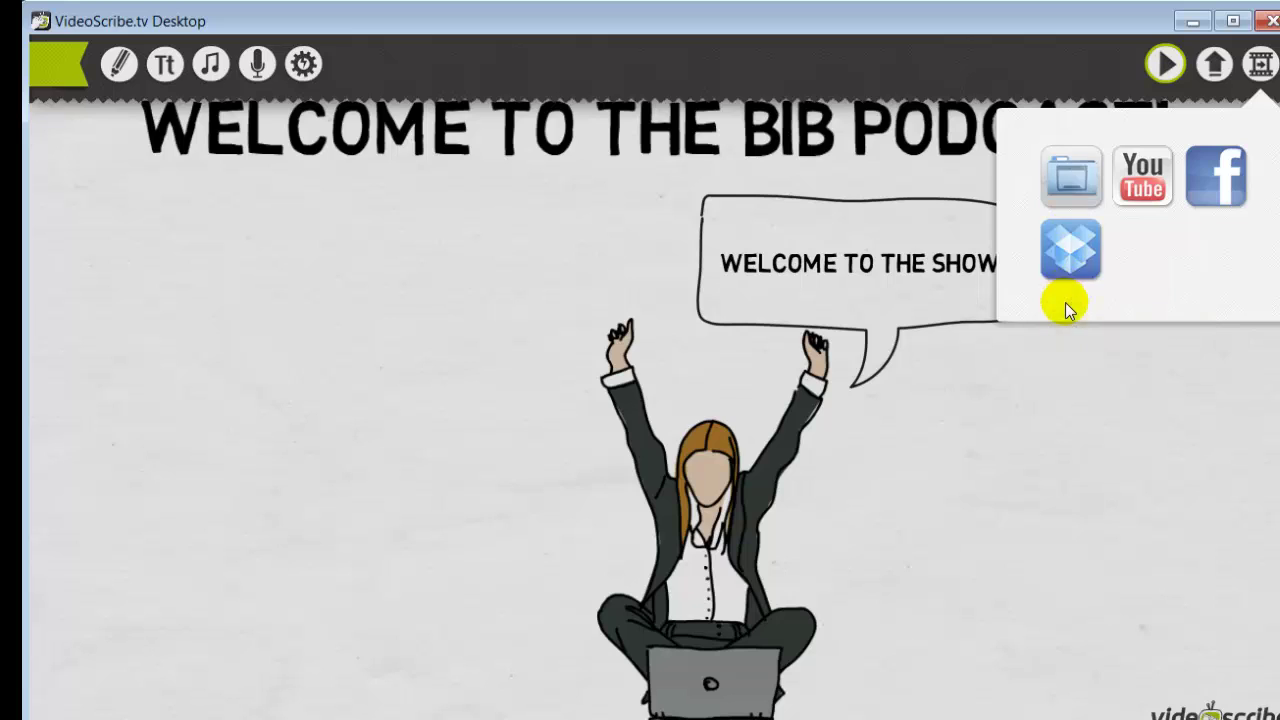
{"action": "left_click", "coordinate": [1077, 260]}
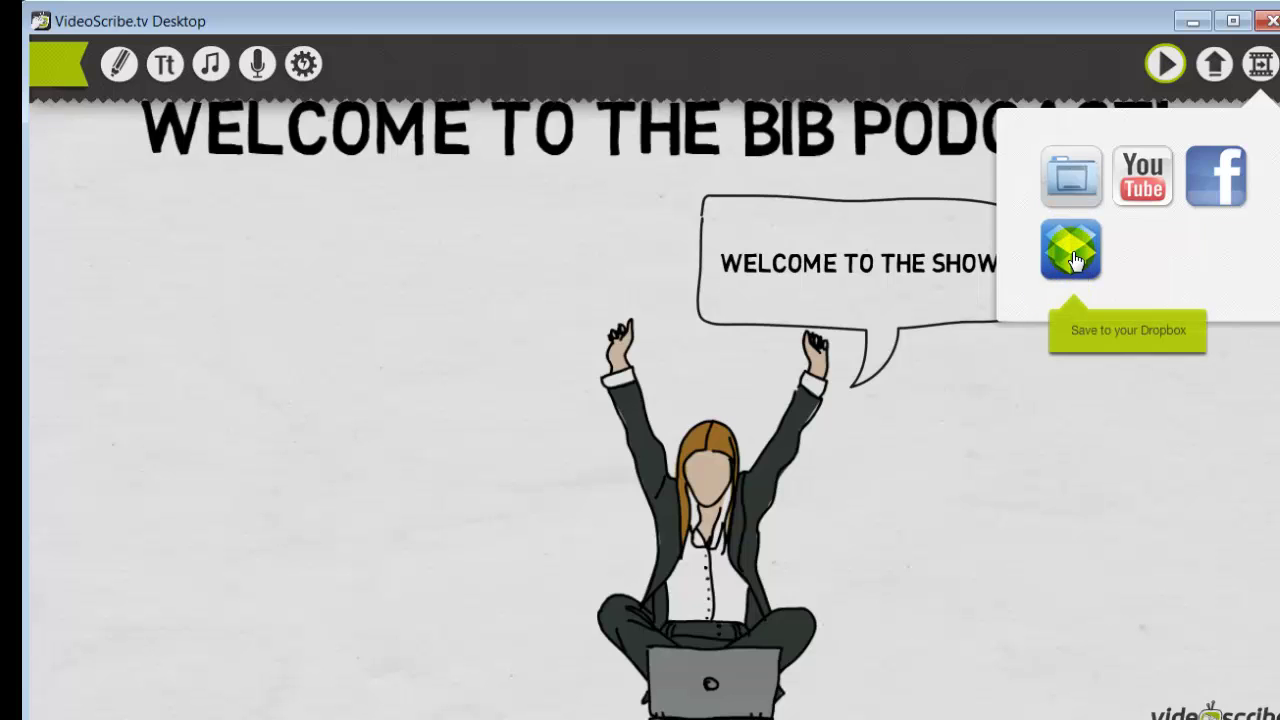